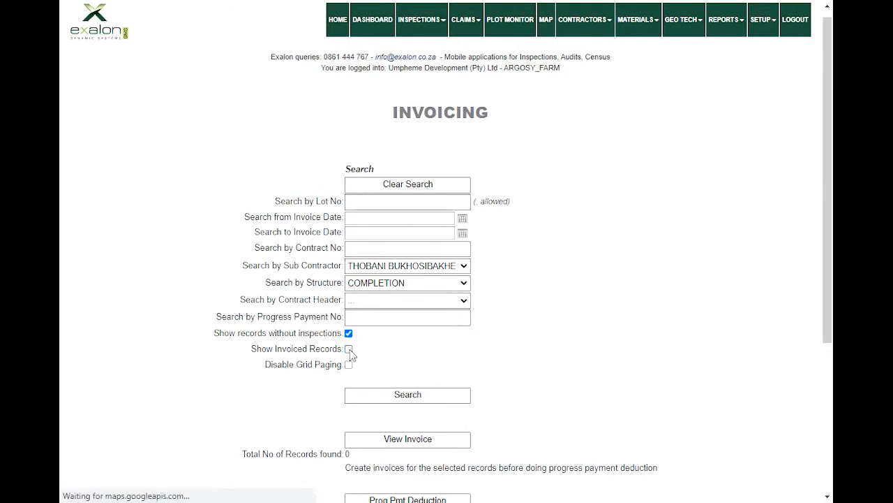
# Search for the chosen subcontractor's uninvoiced COMPLETION records, including those without inspections.
pyautogui.click(397, 405)
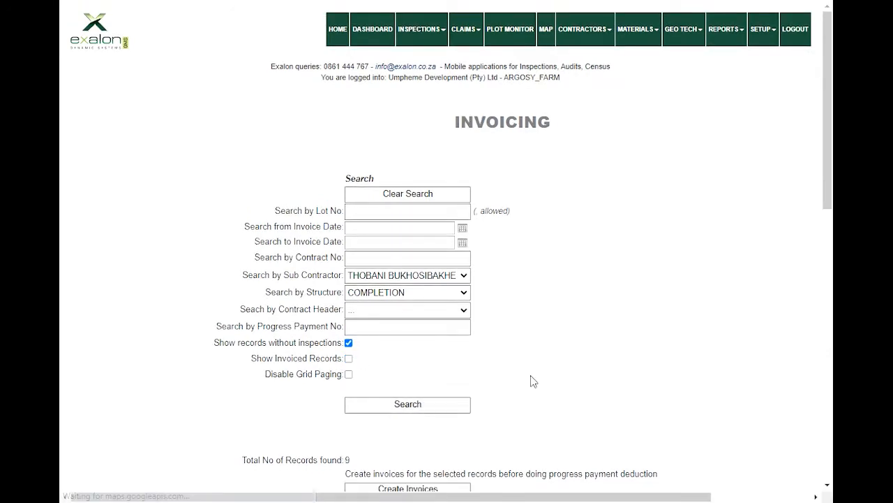
pyautogui.scroll(-7, 530, 379)
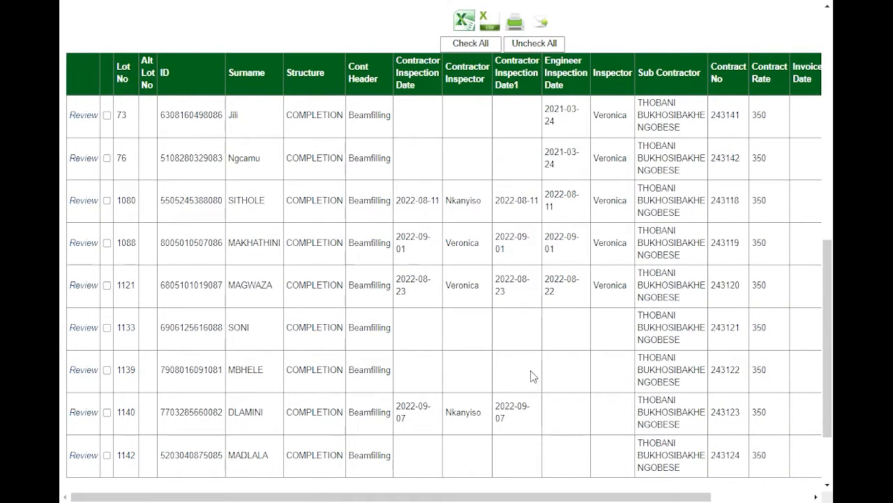
pyautogui.scroll(3, 520, 341)
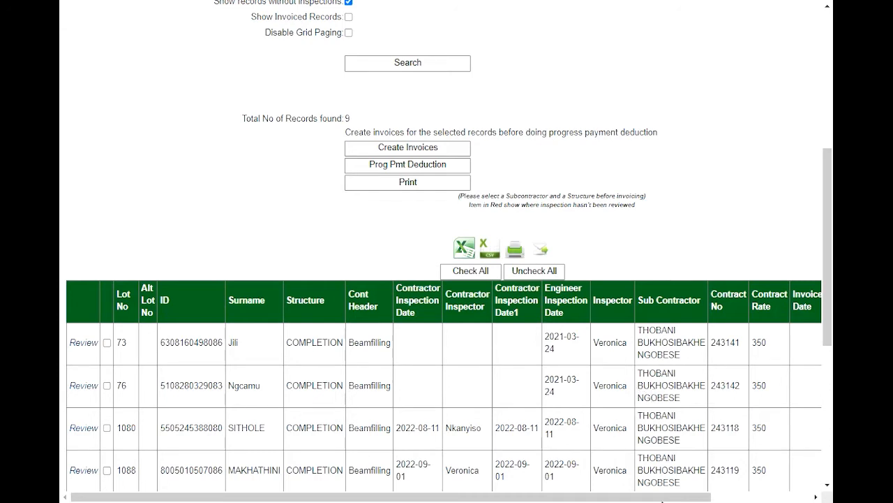
# Examine the uninvoiced records' inspection dates, contract rates, and invoice and progress payment columns.
pyautogui.moveTo(662, 500)
pyautogui.mouseDown()
pyautogui.moveTo(765, 499)
pyautogui.moveTo(655, 497)
pyautogui.mouseUp()
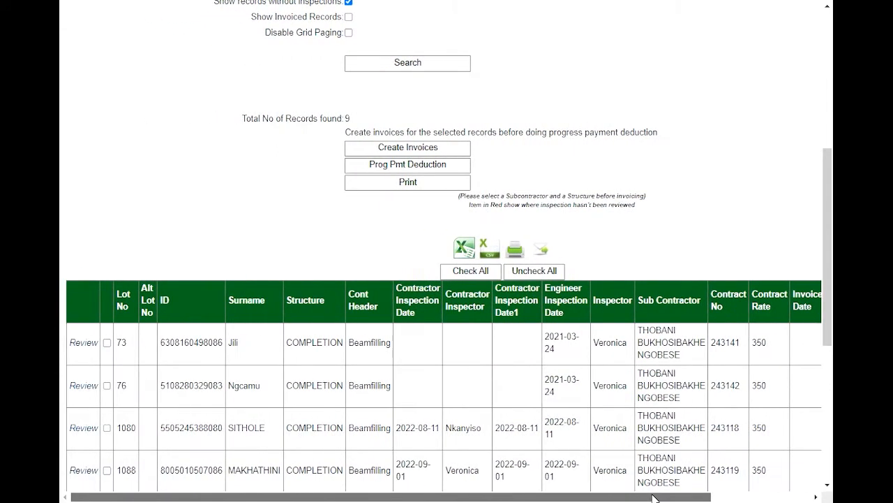
pyautogui.scroll(-5, 625, 450)
pyautogui.scroll(5, 621, 446)
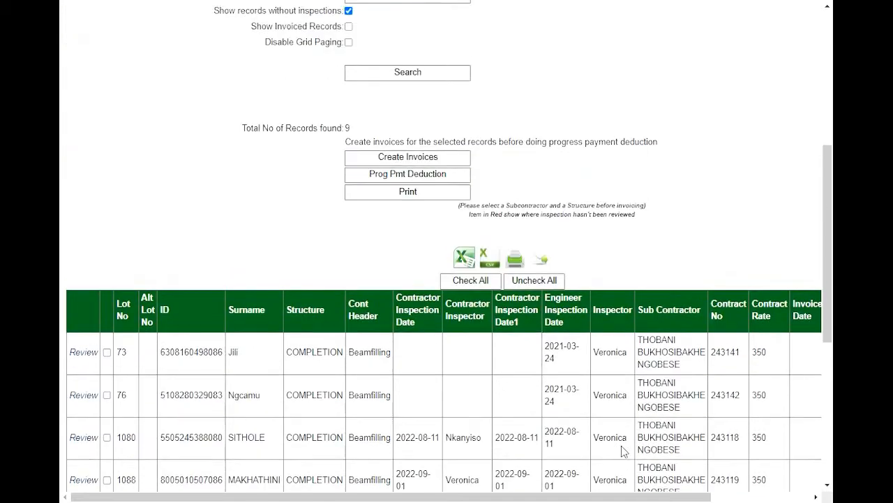
pyautogui.scroll(-5, 622, 446)
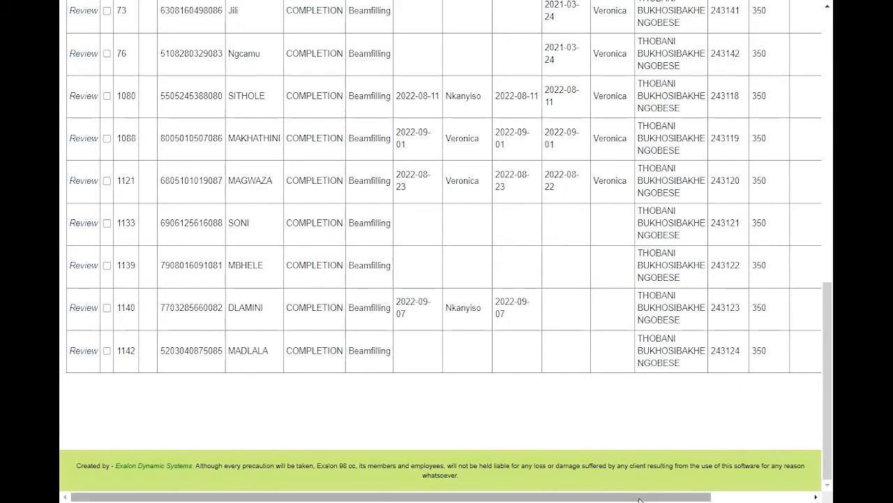
pyautogui.moveTo(642, 497); pyautogui.dragTo(708, 498)
pyautogui.scroll(5, 674, 407)
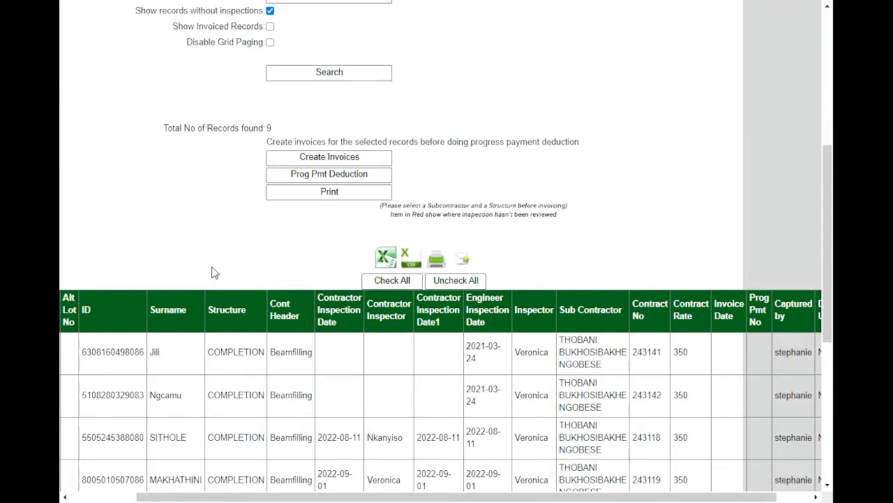
pyautogui.scroll(3, 482, 189)
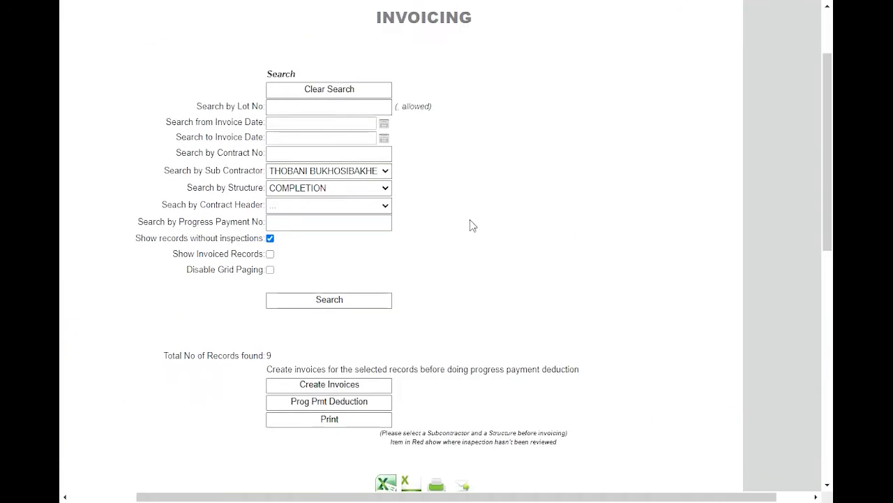
pyautogui.scroll(-6, 472, 229)
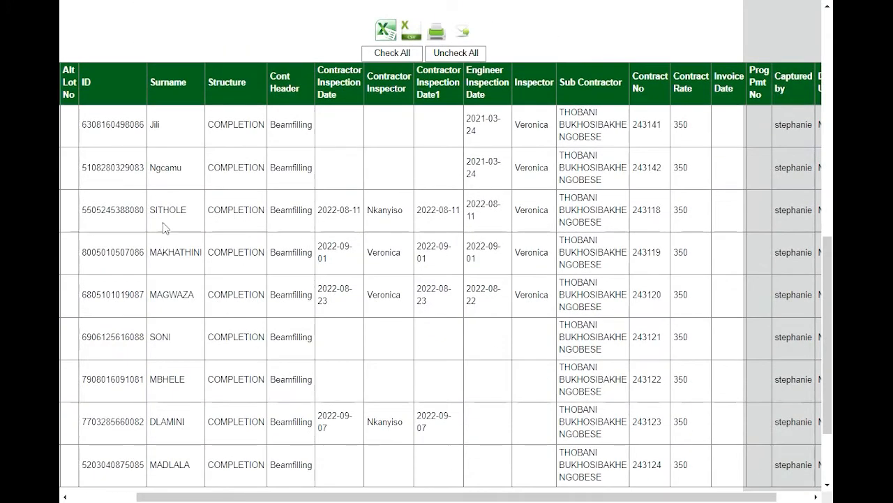
pyautogui.moveTo(203, 499); pyautogui.dragTo(137, 498)
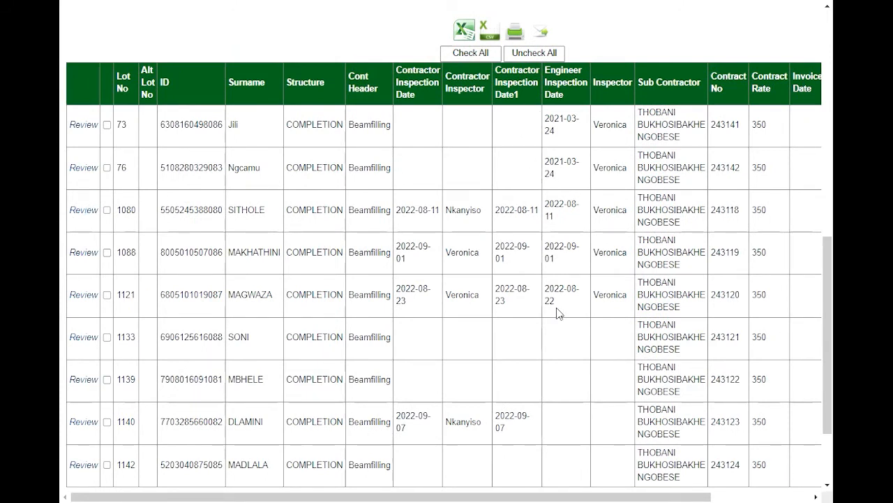
pyautogui.scroll(4, 530, 322)
pyautogui.scroll(-3, 542, 312)
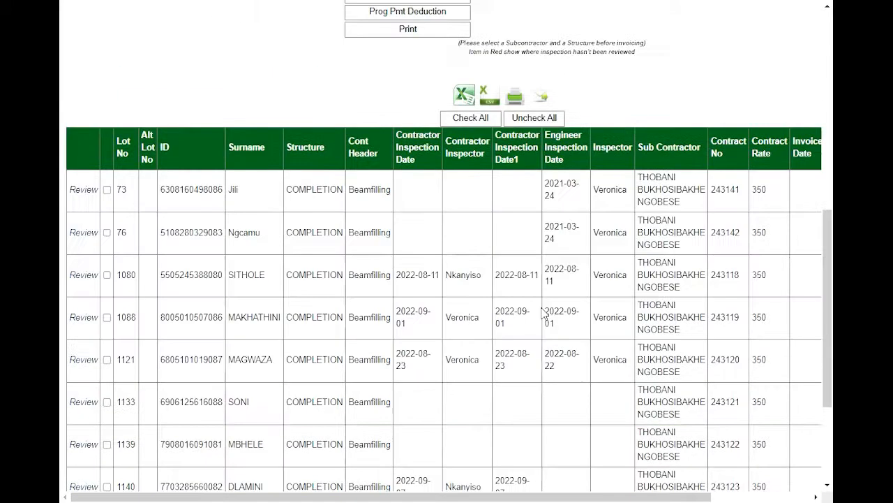
# Select the records for lots 1080, 1088, 1121 and 1133 and create invoices for them.
pyautogui.scroll(-1, 543, 312)
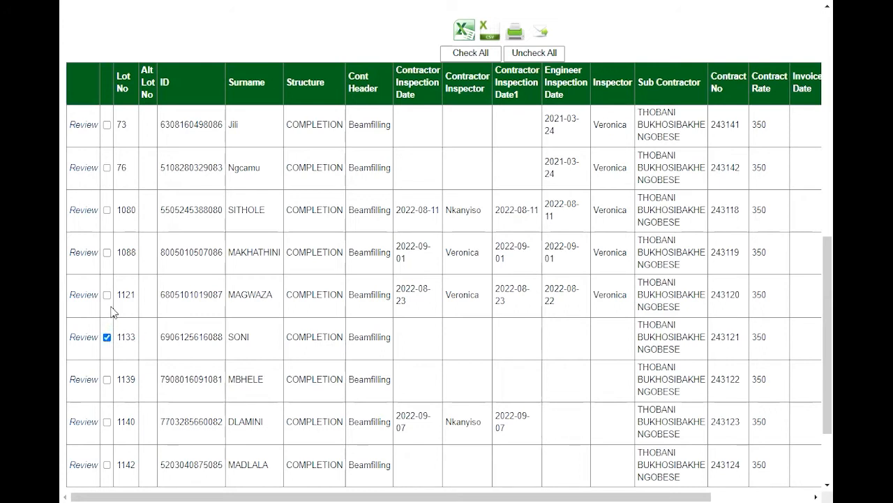
pyautogui.click(106, 252)
pyautogui.click(107, 210)
pyautogui.scroll(2, 449, 330)
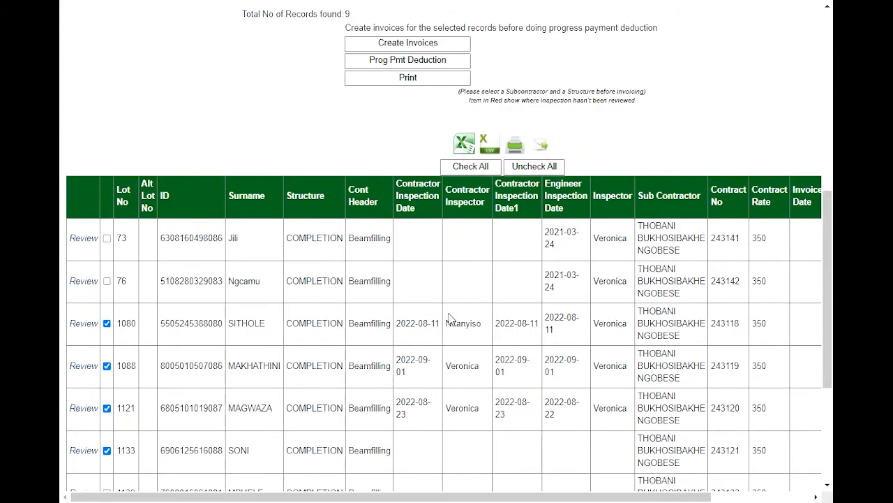
pyautogui.click(431, 46)
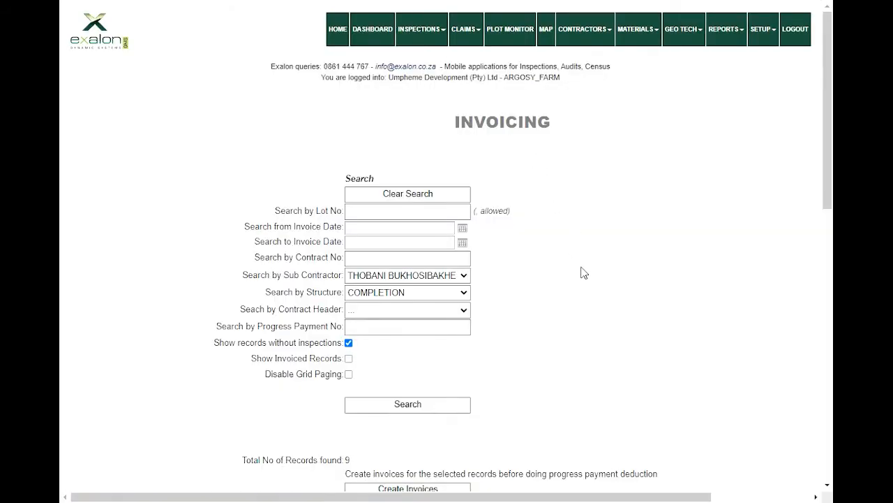
# Rerun the search to check which COMPLETION records are still uninvoiced.
pyautogui.scroll(-5, 576, 308)
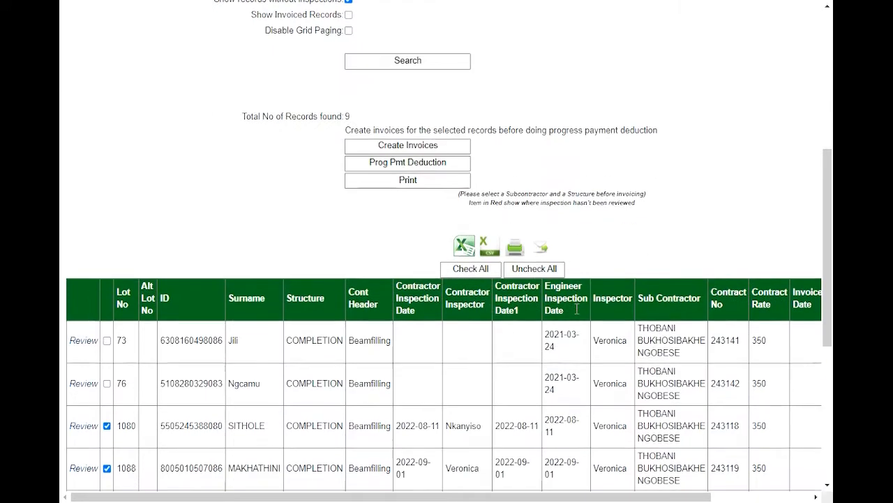
pyautogui.scroll(-3, 577, 309)
pyautogui.scroll(3, 576, 311)
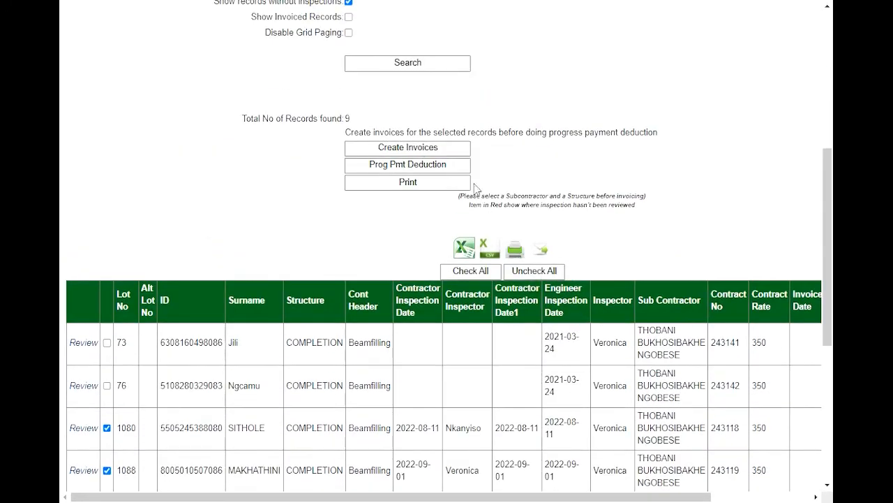
pyautogui.click(423, 66)
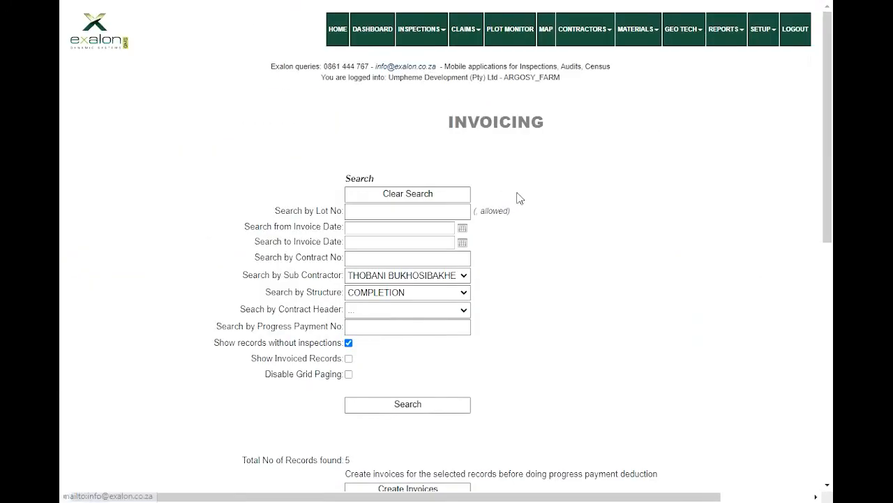
pyautogui.scroll(-7, 530, 223)
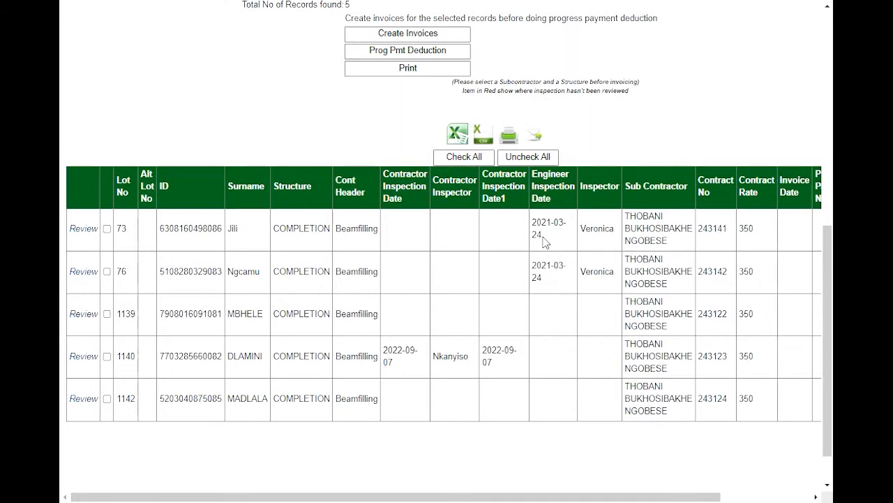
# Switch the search to invoiced records and list the subcontractor's COMPLETION invoices.
pyautogui.scroll(5, 546, 244)
pyautogui.click(348, 245)
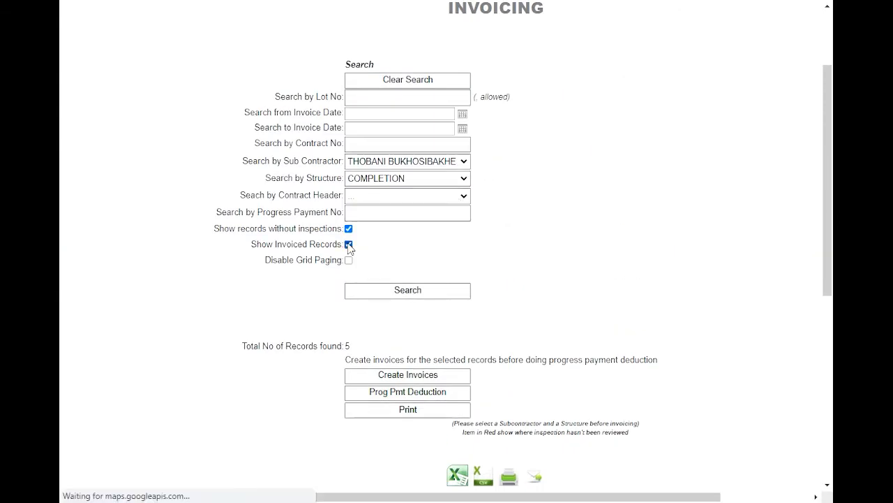
pyautogui.click(419, 408)
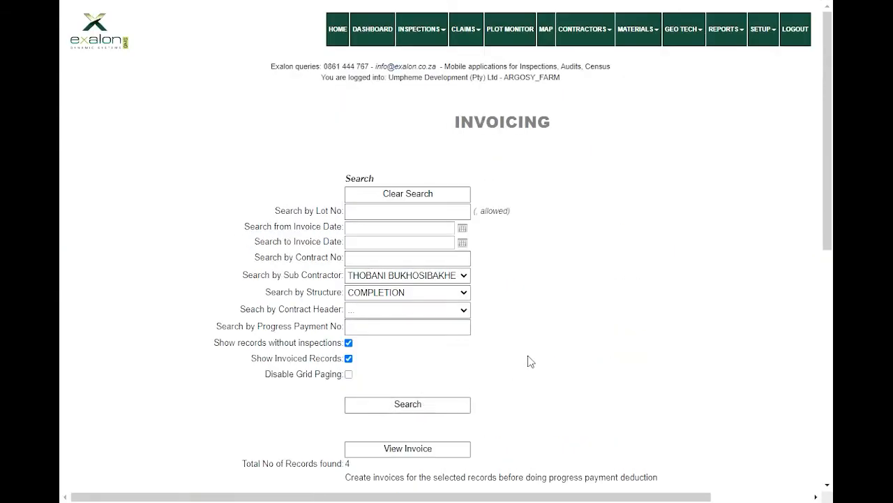
pyautogui.scroll(-7, 572, 323)
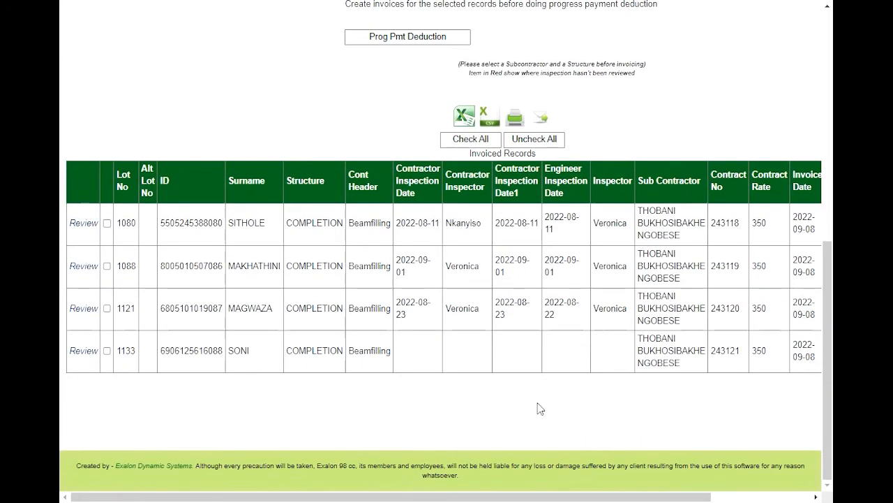
# Examine the invoiced records' invoice dates and progress payment numbers, and the options for viewing invoices and deducting progress payments.
pyautogui.moveTo(516, 497); pyautogui.dragTo(592, 497)
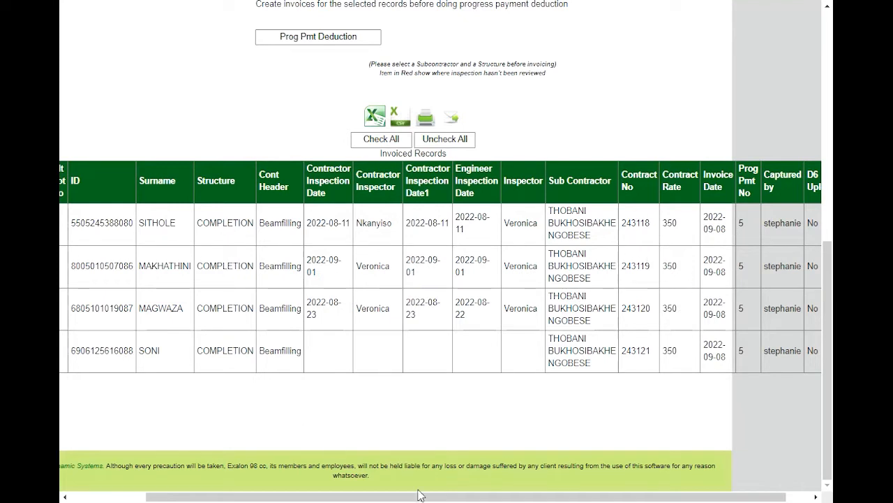
pyautogui.moveTo(382, 498); pyautogui.dragTo(307, 499)
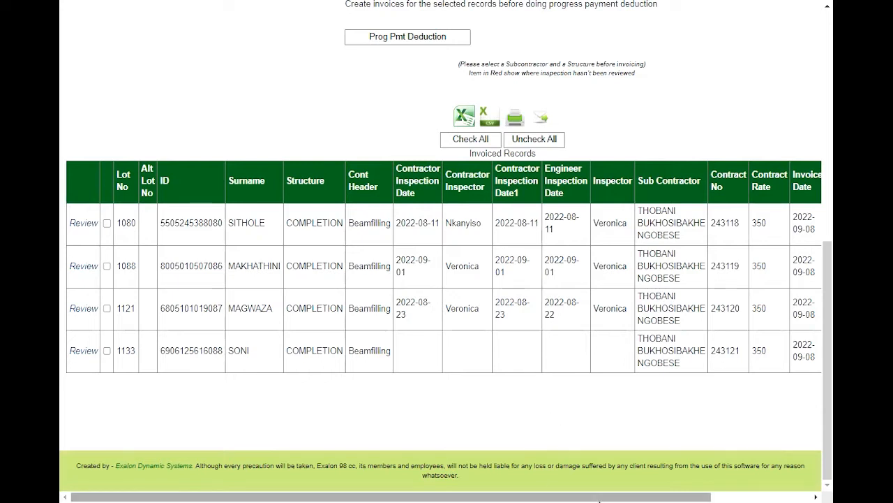
pyautogui.moveTo(607, 498)
pyautogui.mouseDown()
pyautogui.moveTo(682, 498)
pyautogui.moveTo(606, 498)
pyautogui.mouseUp()
pyautogui.moveTo(619, 498); pyautogui.dragTo(695, 500)
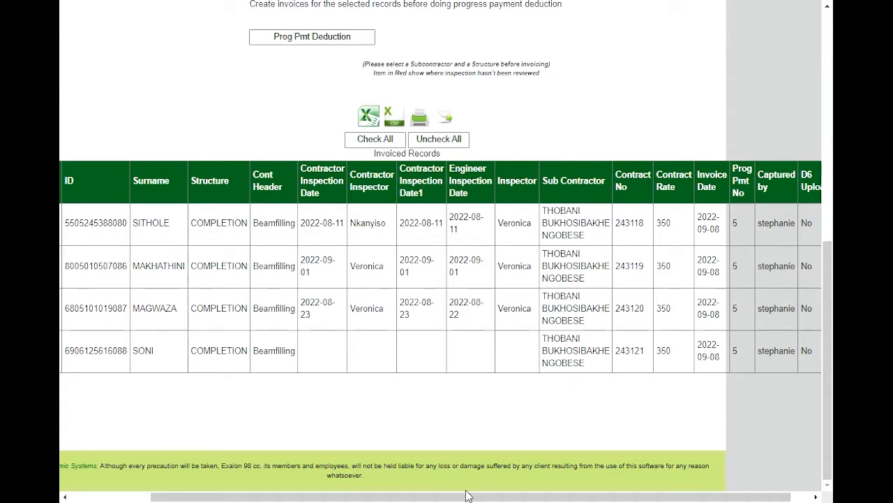
pyautogui.moveTo(464, 499); pyautogui.dragTo(375, 499)
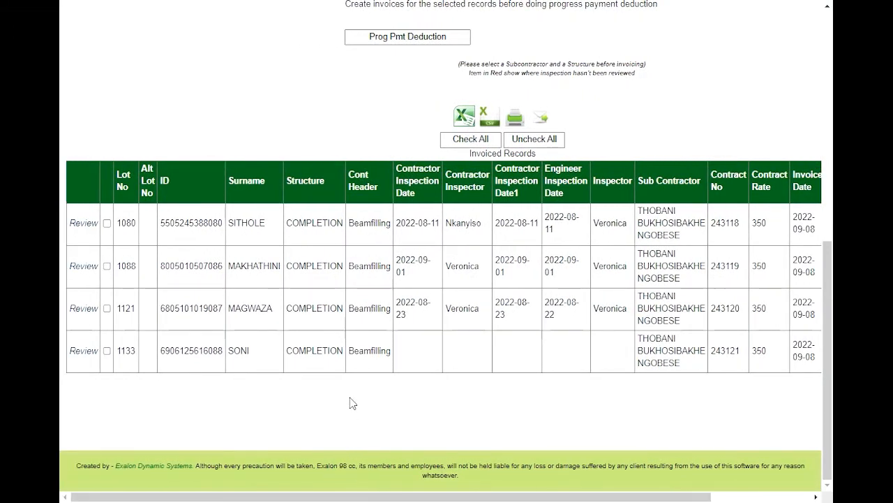
pyautogui.scroll(2, 552, 206)
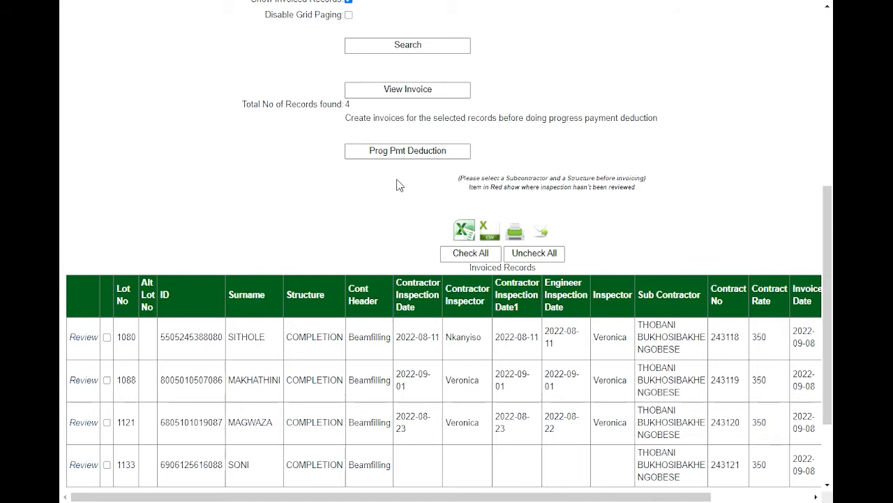
pyautogui.scroll(2, 406, 192)
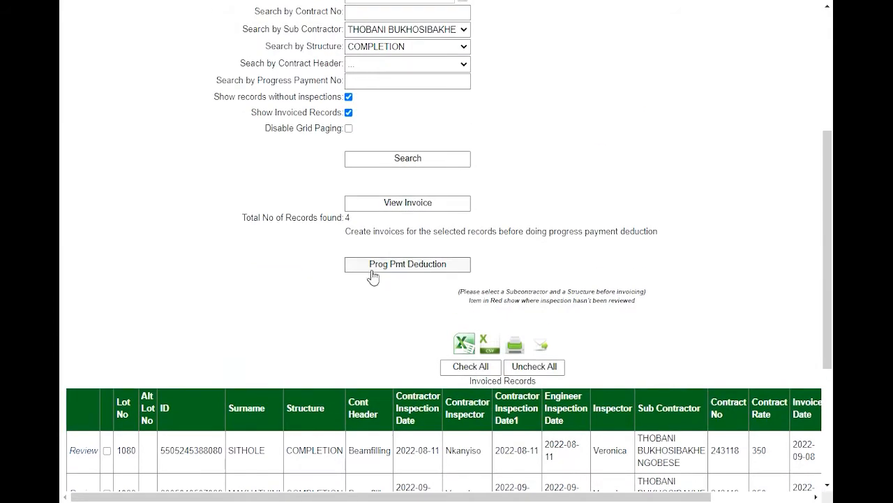
pyautogui.scroll(-2, 419, 272)
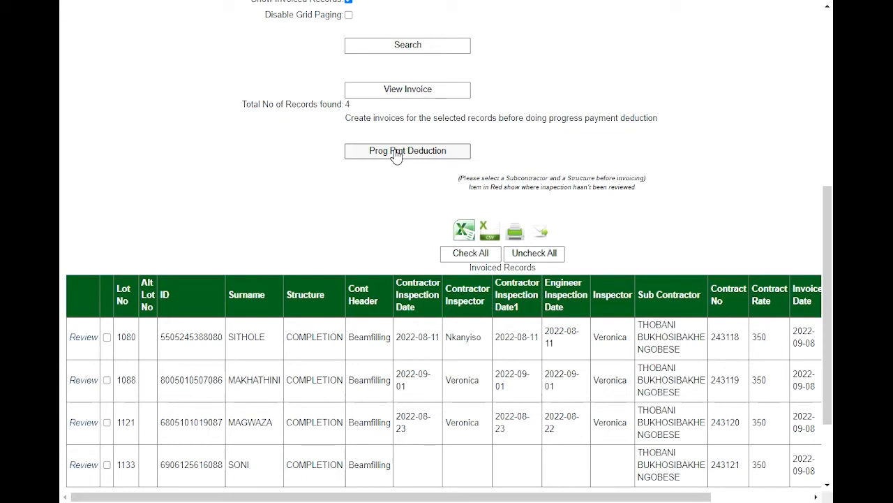
# Review the invoice for lot 1080, calculate its amounts with a 2.5 percent retention, save it and return to the invoiced records.
pyautogui.scroll(-2, 276, 234)
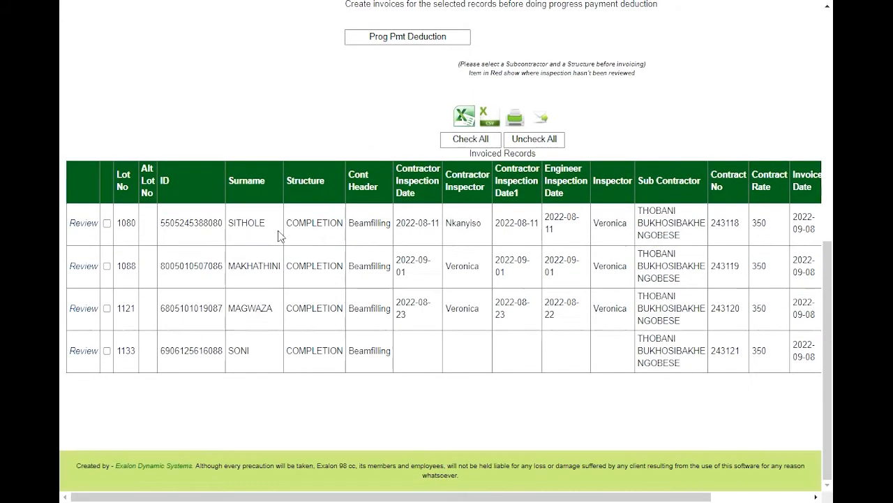
pyautogui.click(76, 226)
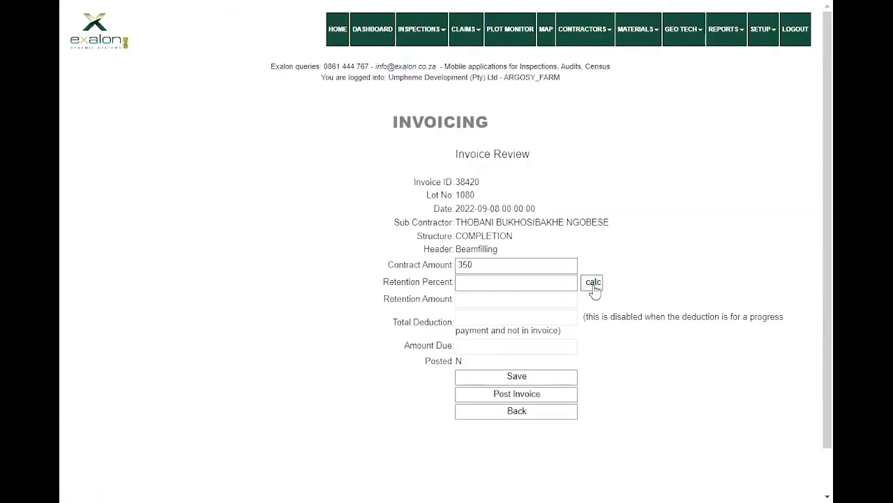
pyautogui.click(503, 282)
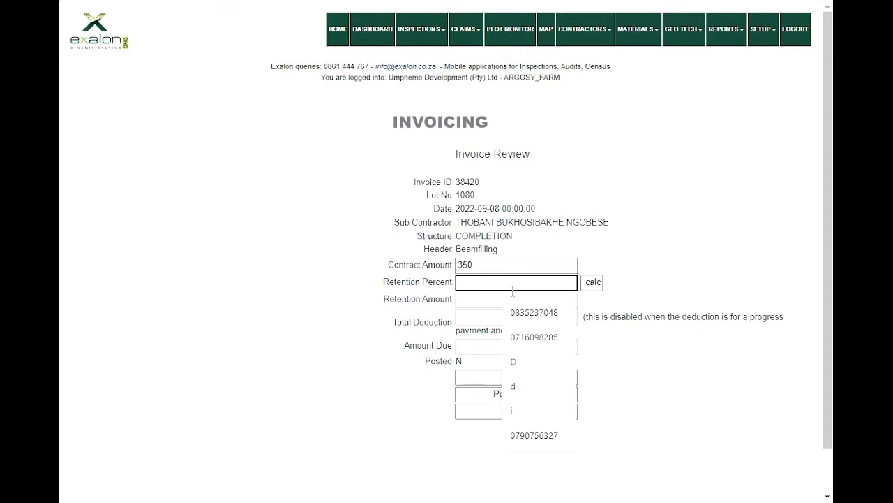
pyautogui.write('2.5')
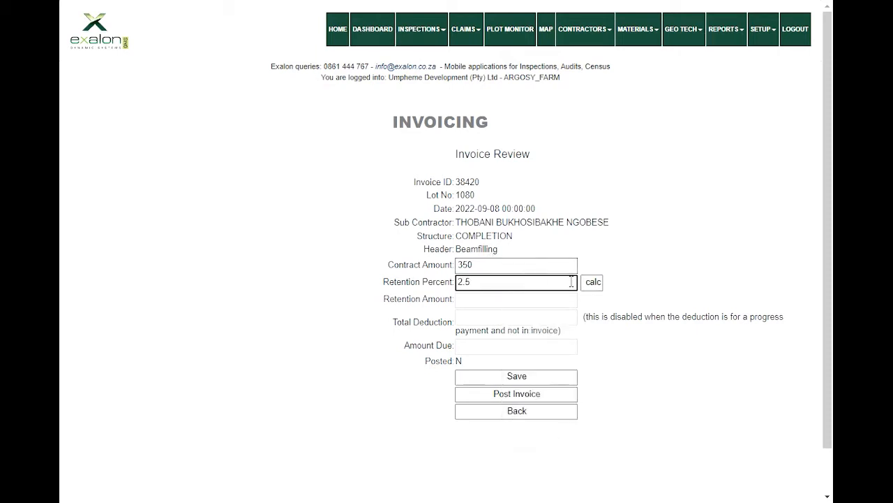
pyautogui.click(591, 287)
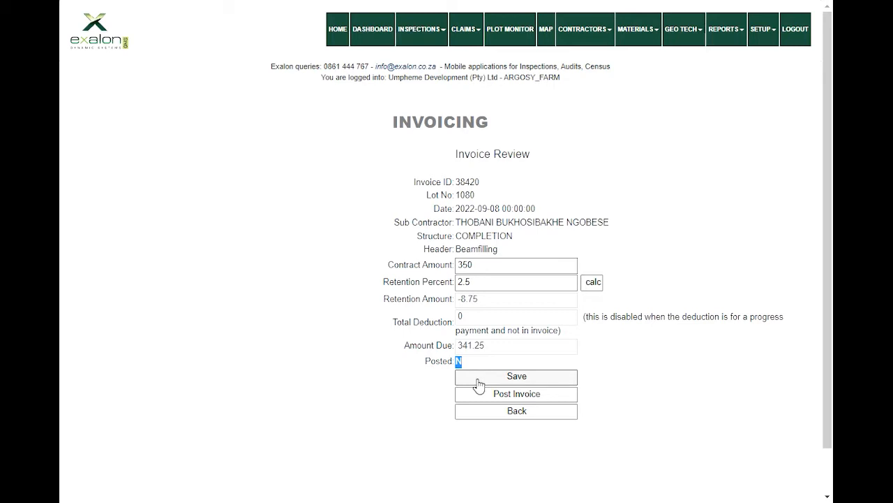
pyautogui.click(479, 380)
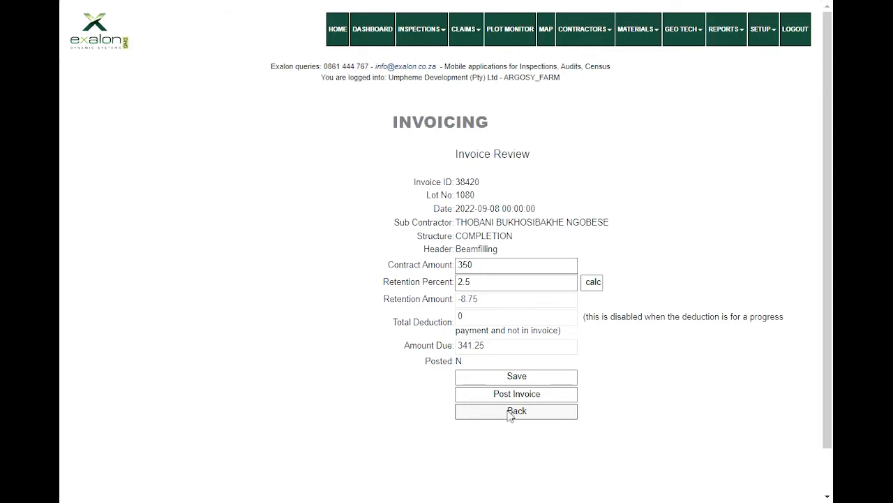
pyautogui.click(508, 413)
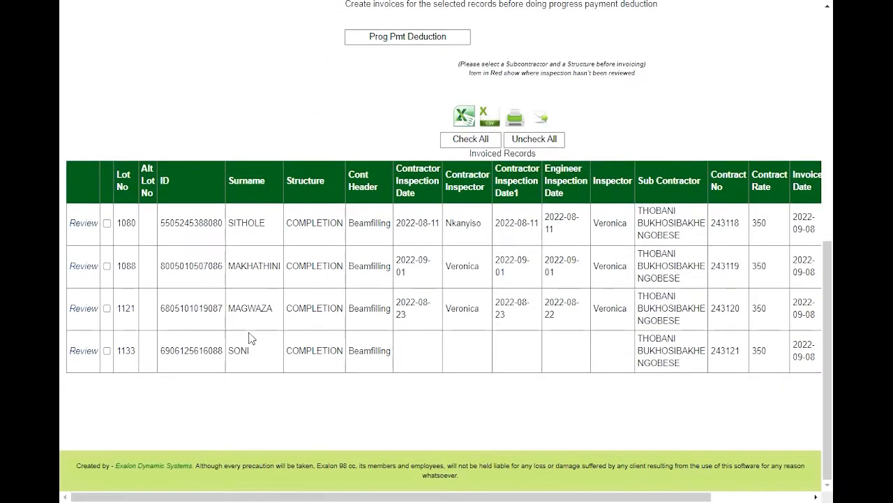
# Review the invoice for lot 1088, calculate its amounts with a 2.5 percent retention, save it and return to the invoiced records.
pyautogui.click(86, 268)
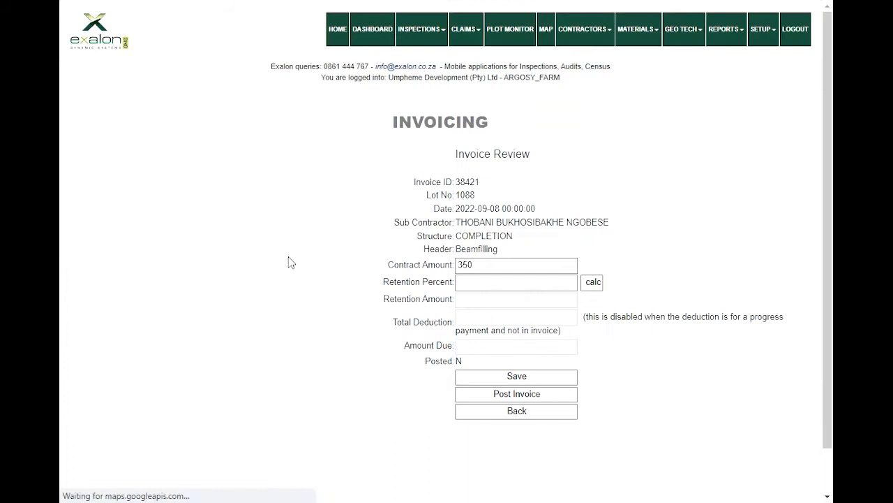
pyautogui.click(514, 281)
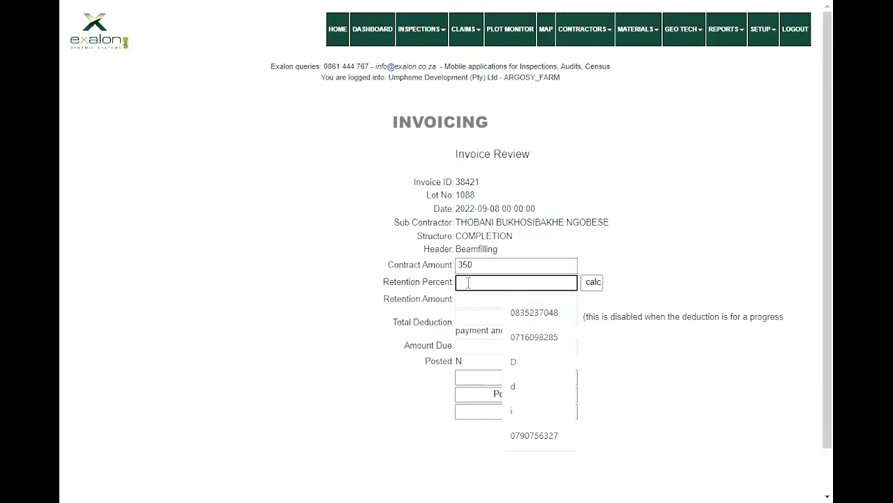
pyautogui.write('2.5')
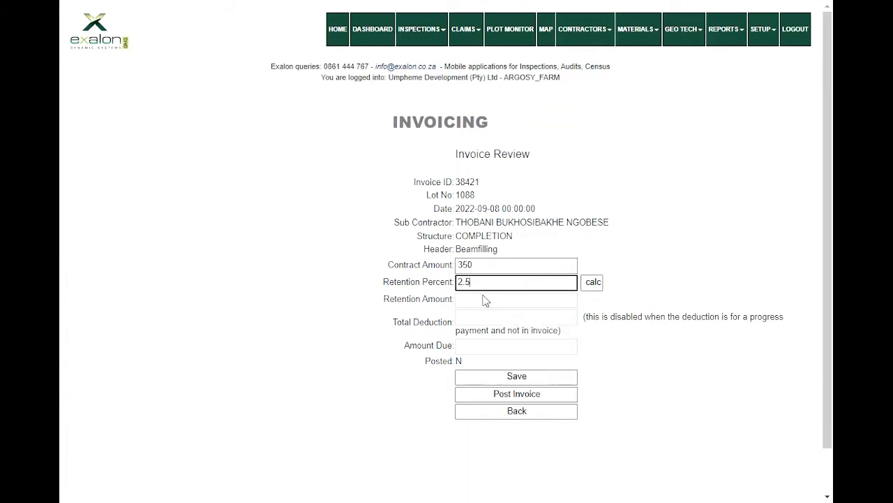
pyautogui.click(591, 287)
pyautogui.click(511, 379)
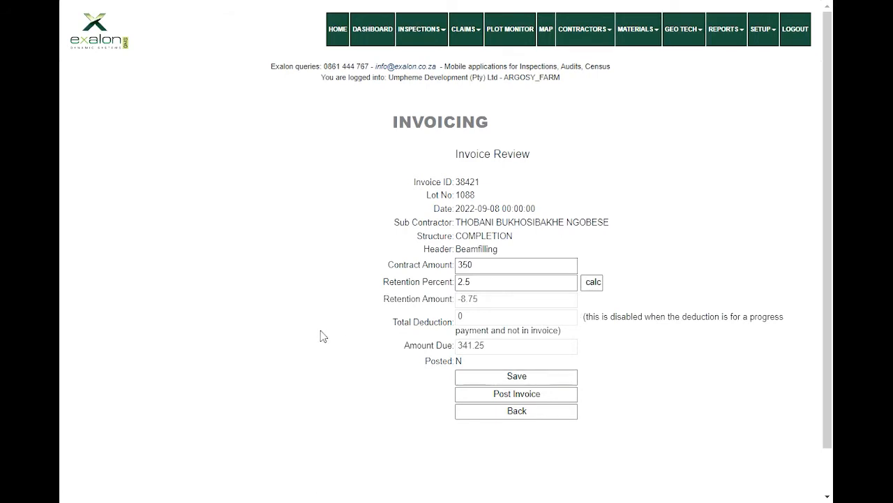
pyautogui.click(489, 416)
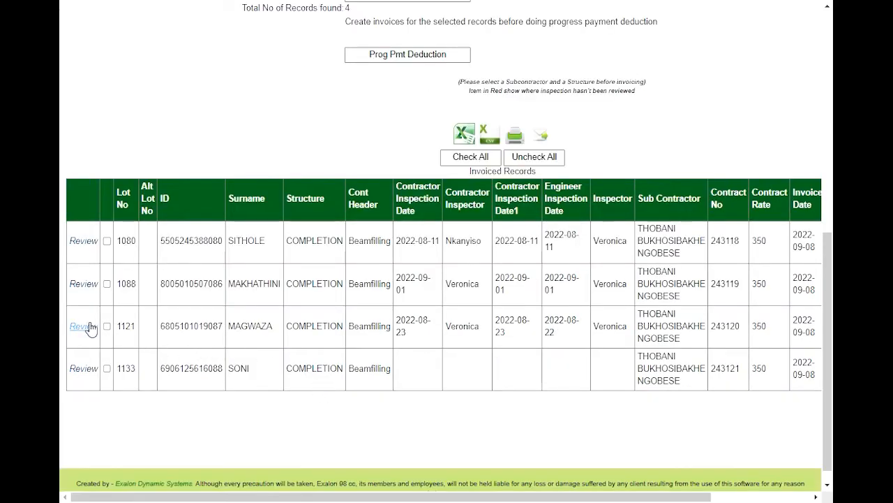
# Review the invoice for lot 1121, calculate and save its amounts with a 2.5 percent retention, and return to the invoiced records.
pyautogui.click(90, 326)
pyautogui.click(483, 281)
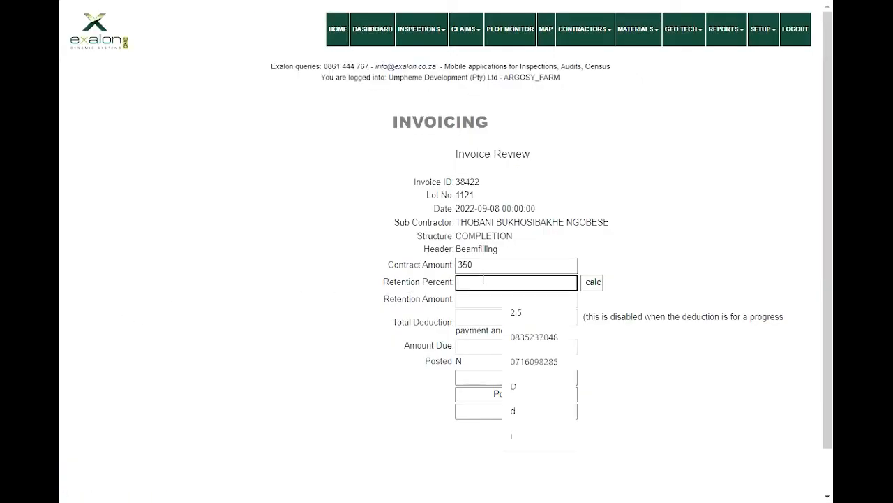
pyautogui.click(534, 312)
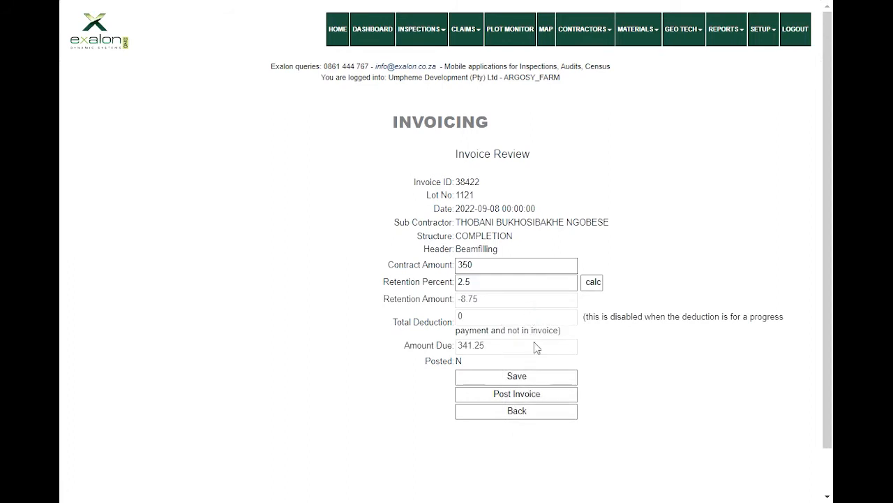
pyautogui.click(593, 291)
pyautogui.click(481, 411)
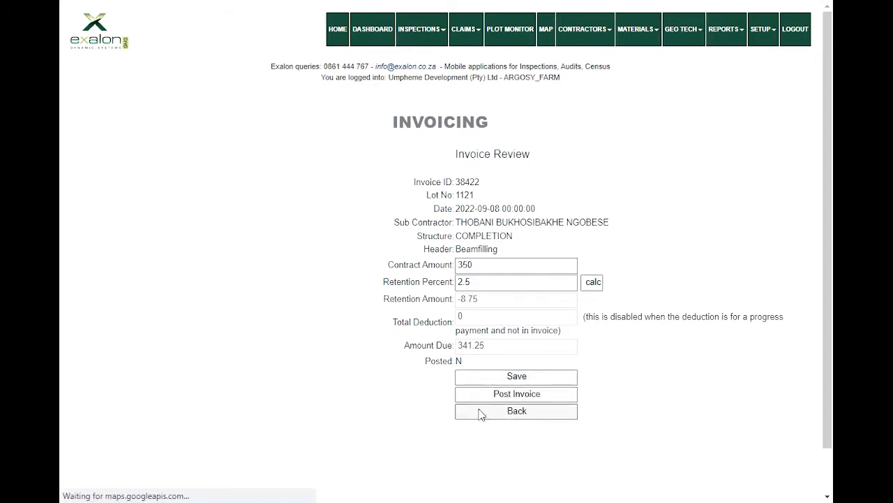
# Review the invoice for lot 1133, calculate its amounts with a 2.5 percent retention, save it and return to the invoiced records.
pyautogui.scroll(-1, 432, 408)
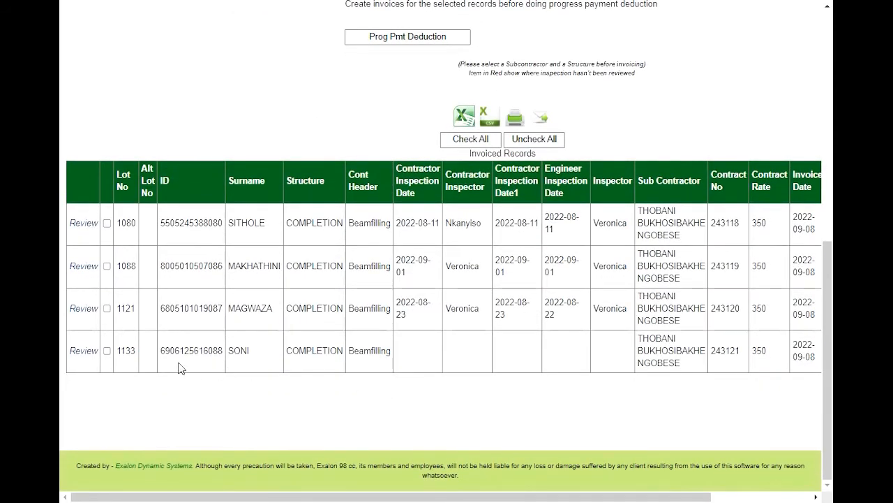
pyautogui.click(88, 351)
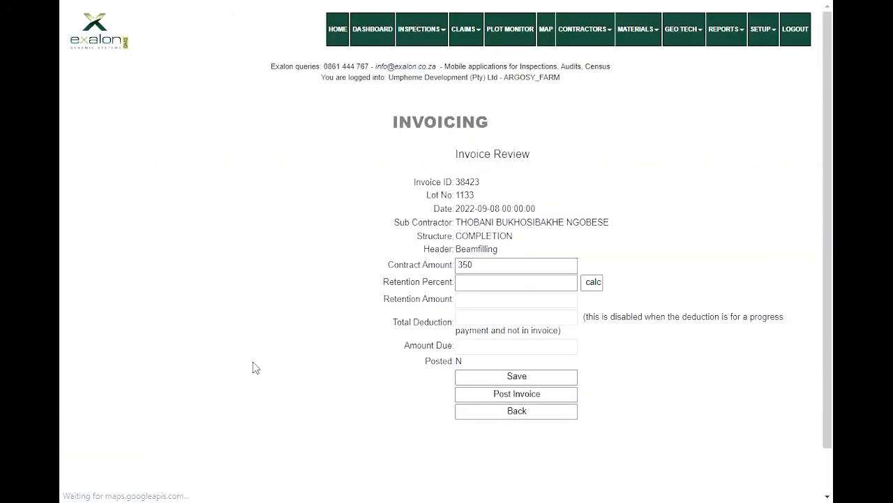
pyautogui.click(476, 282)
pyautogui.click(515, 312)
pyautogui.click(591, 282)
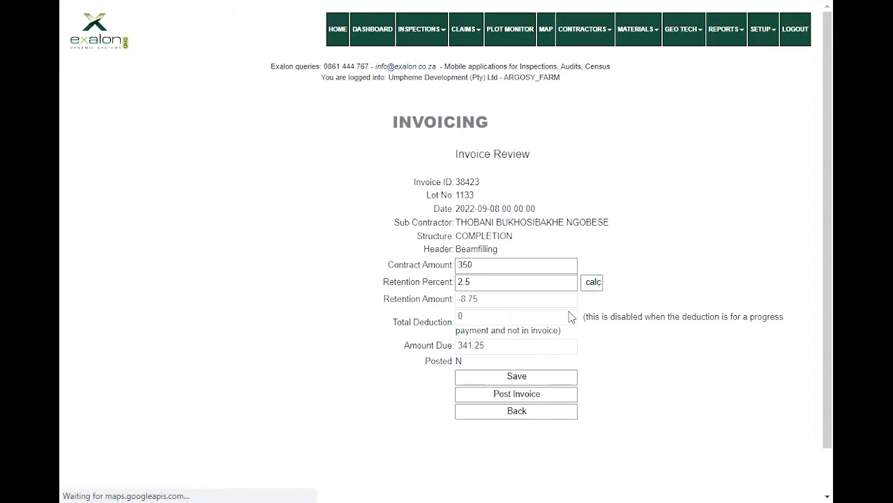
pyautogui.click(510, 378)
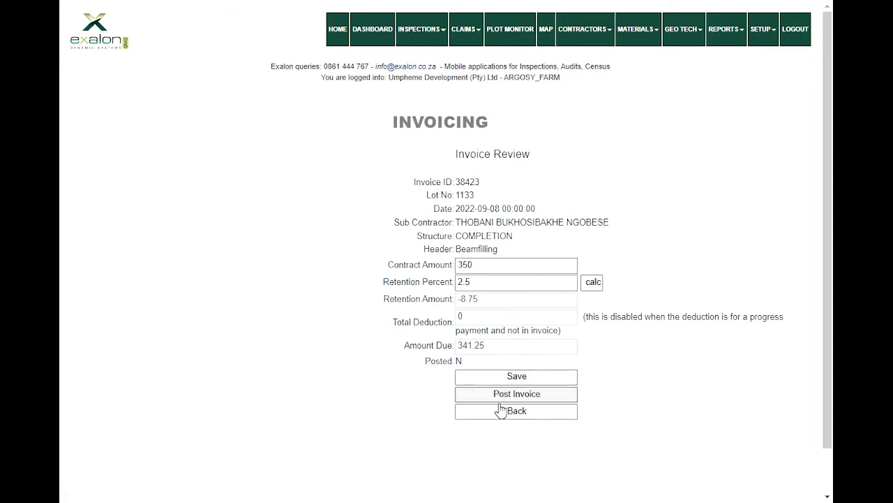
pyautogui.click(513, 411)
# Try to view the subcontractor's invoice without entering a progress payment number.
pyautogui.scroll(-2, 473, 398)
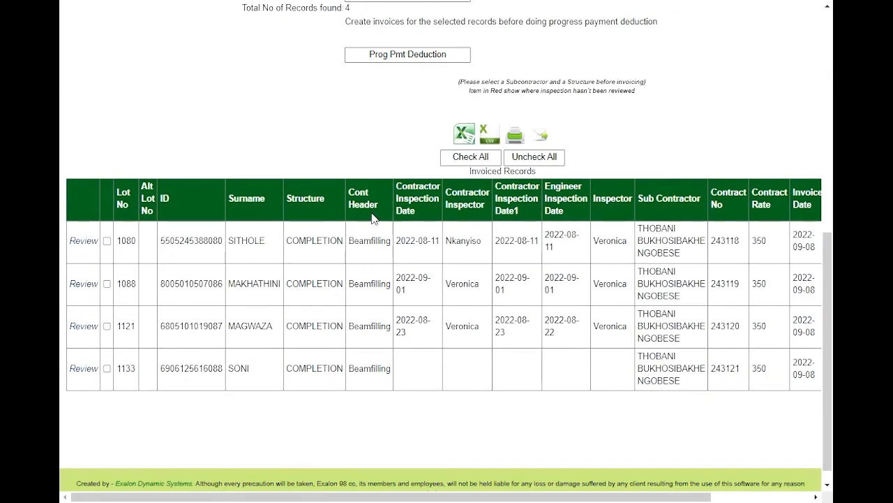
pyautogui.scroll(3, 371, 182)
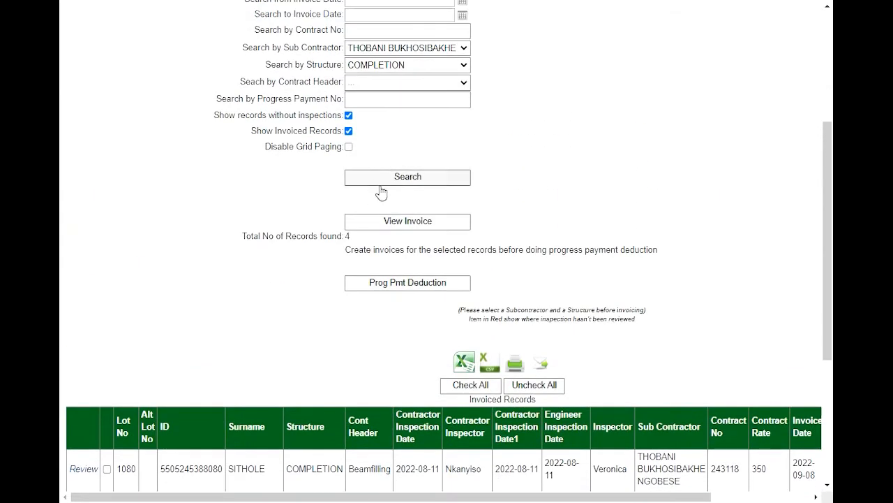
pyautogui.click(412, 221)
pyautogui.click(507, 44)
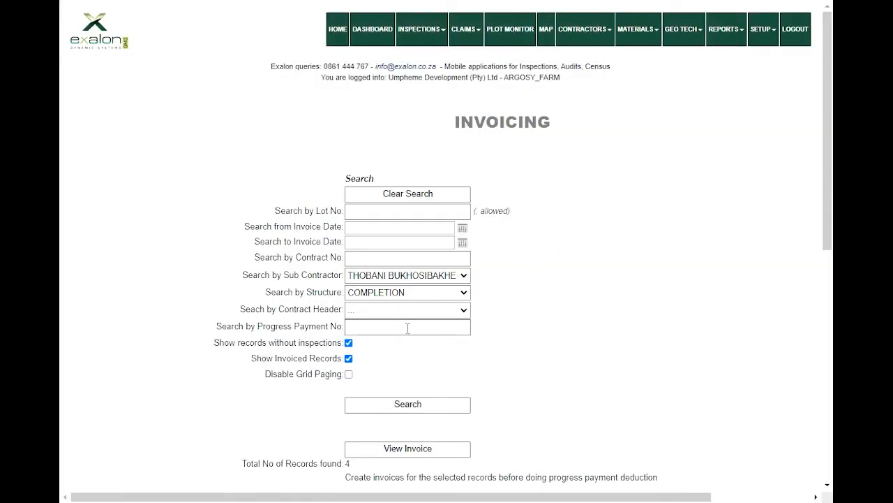
# Look up the invoiced records' progress payment number and enter 5 as the progress payment number in the search form.
pyautogui.scroll(-6, 503, 342)
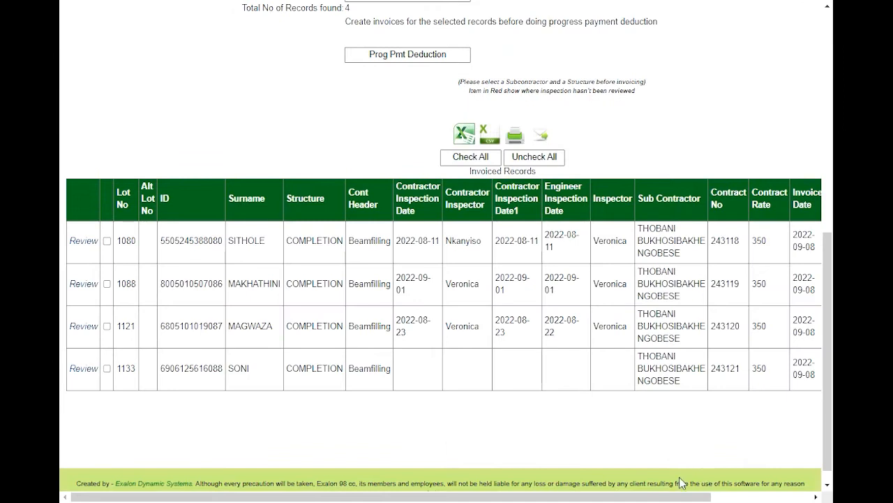
pyautogui.moveTo(669, 496); pyautogui.dragTo(751, 496)
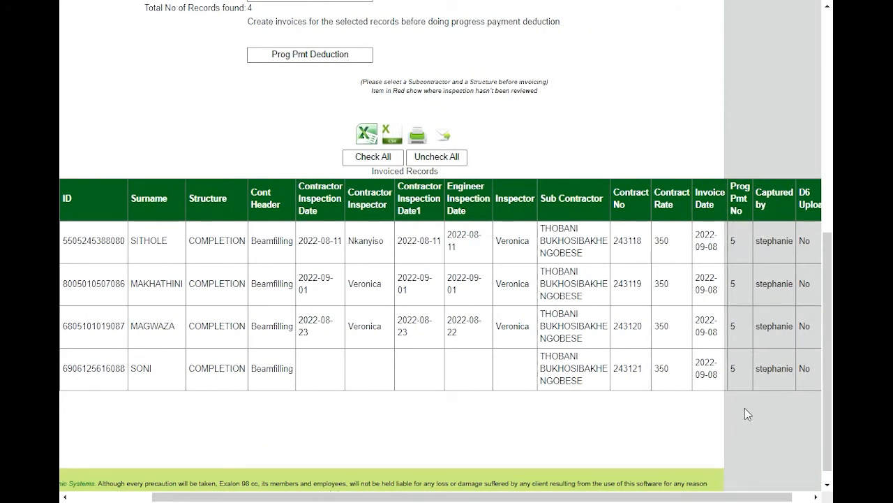
pyautogui.moveTo(738, 495); pyautogui.dragTo(656, 495)
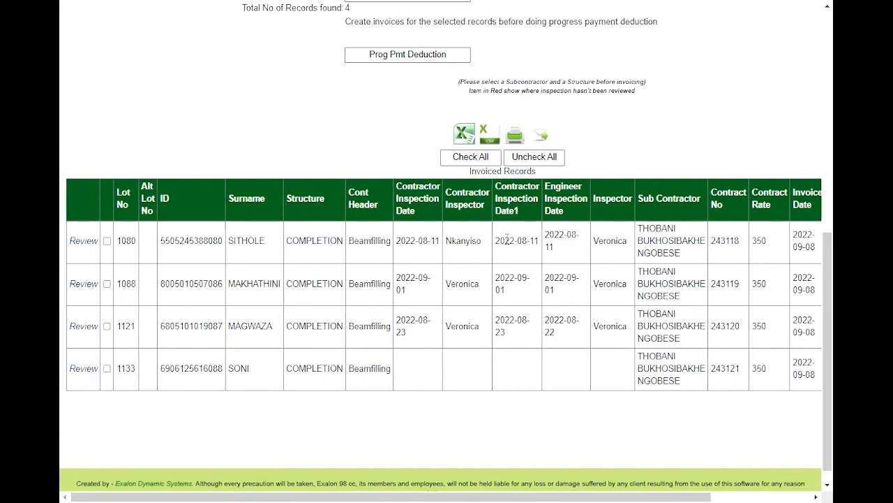
pyautogui.scroll(7, 495, 294)
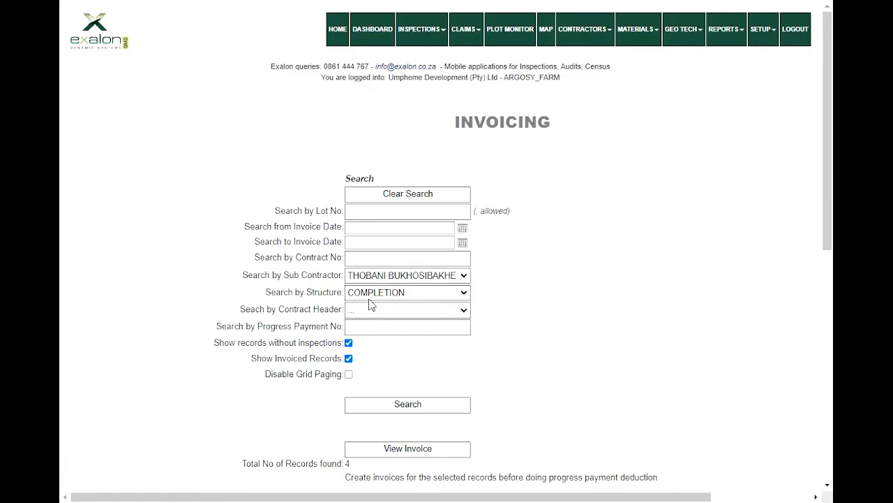
pyautogui.click(368, 325)
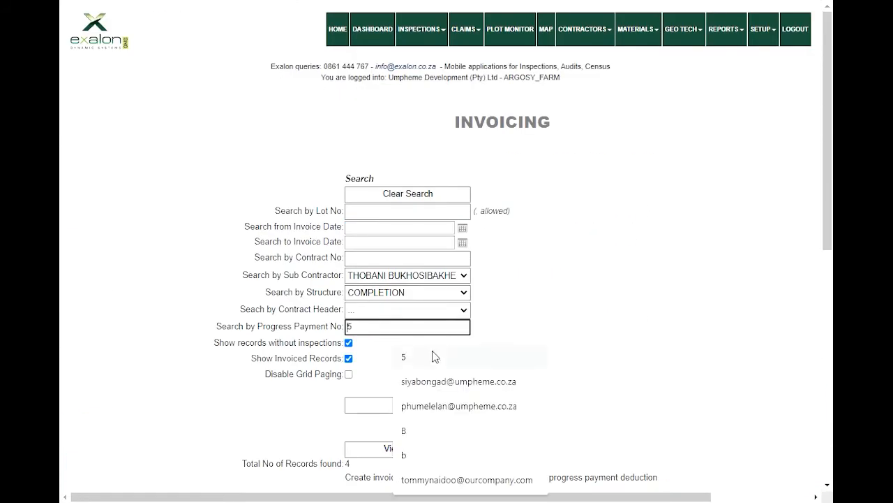
pyautogui.click(433, 356)
# View the invoice for progress payment 5, examine its retention amounts and total amount due, and close the report.
pyautogui.scroll(-2, 538, 359)
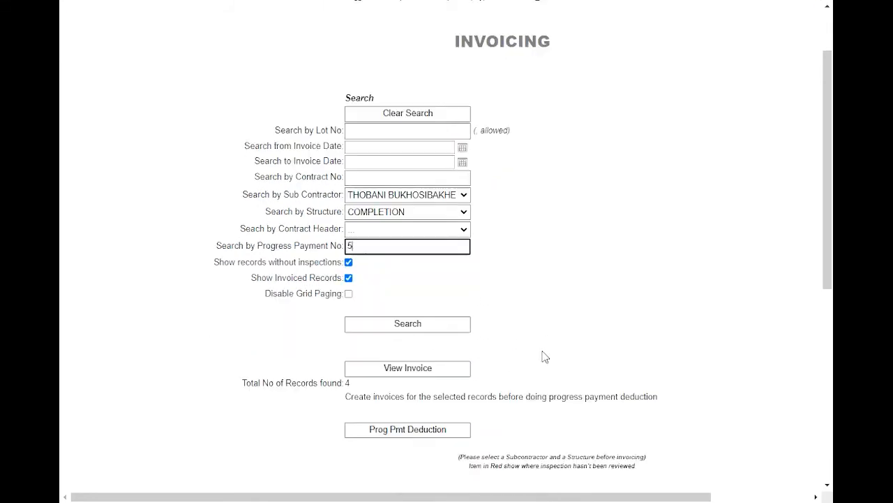
pyautogui.scroll(-2, 527, 328)
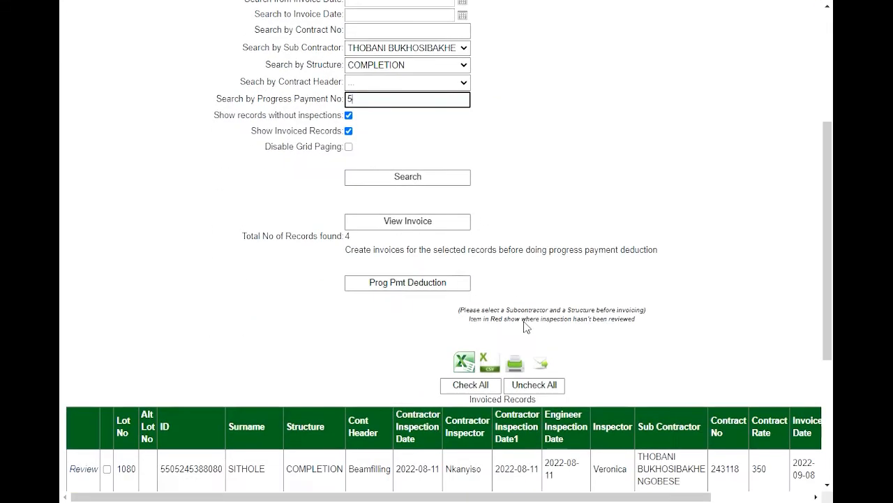
pyautogui.click(405, 221)
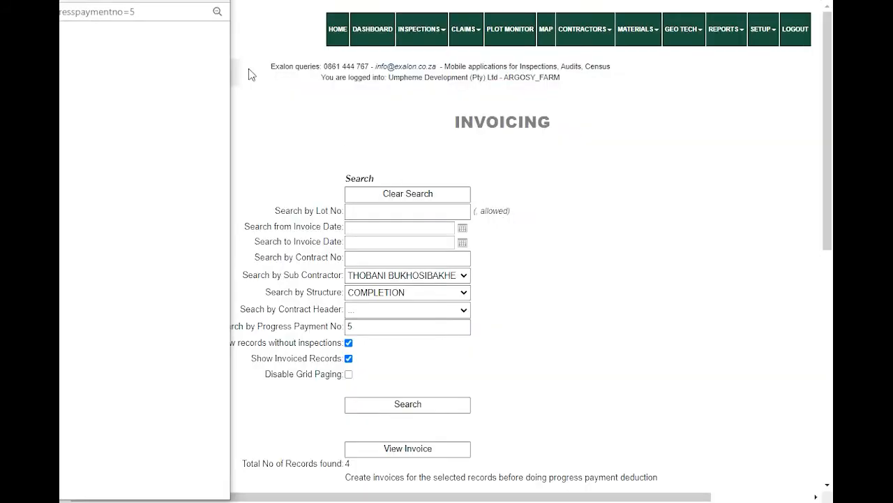
pyautogui.moveTo(108, 3); pyautogui.dragTo(485, 21)
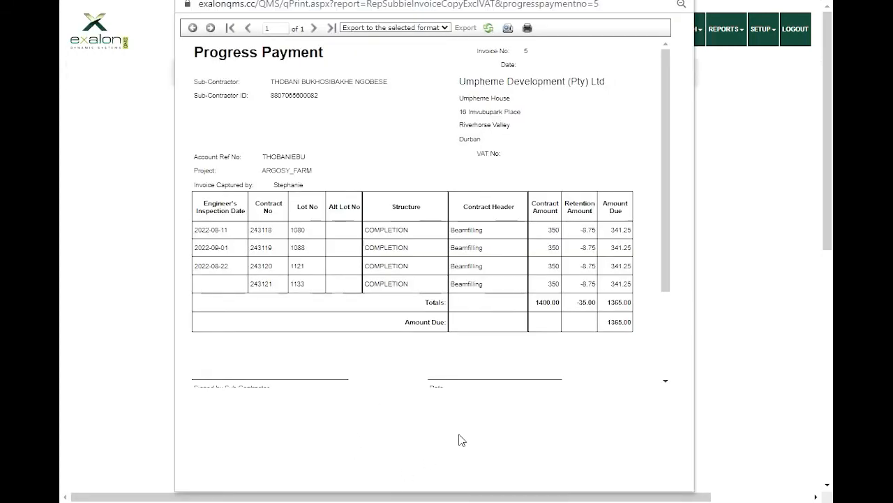
pyautogui.moveTo(665, 262); pyautogui.dragTo(680, 248)
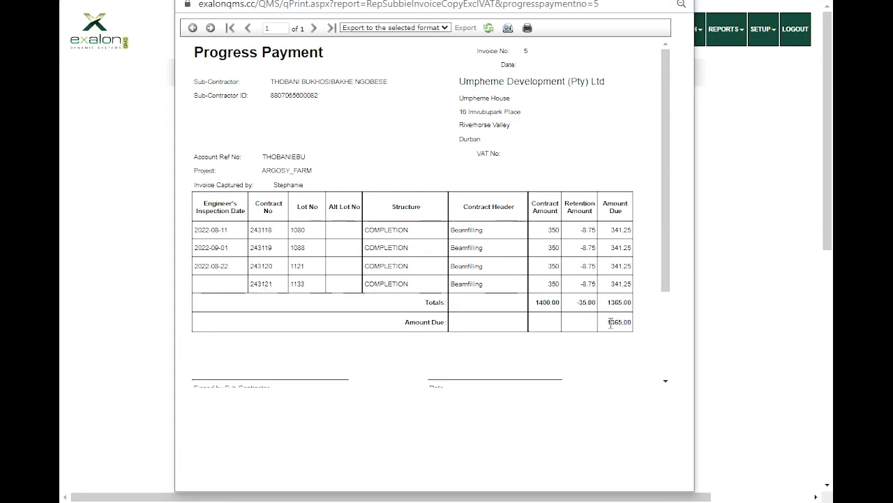
pyautogui.moveTo(611, 321); pyautogui.dragTo(635, 328)
pyautogui.click(683, 1)
# Open the deductions for progress payment 5 and save a deduction of 50 with the reason ADF.
pyautogui.scroll(-2, 570, 297)
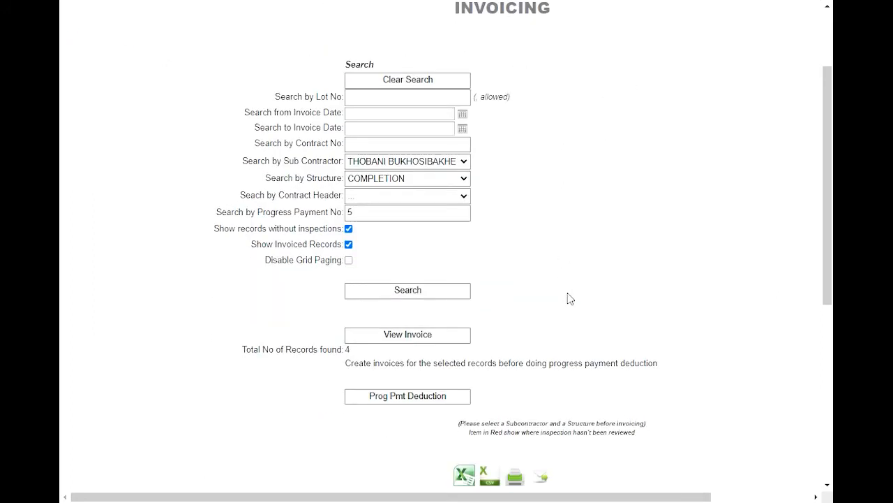
pyautogui.scroll(-3, 567, 301)
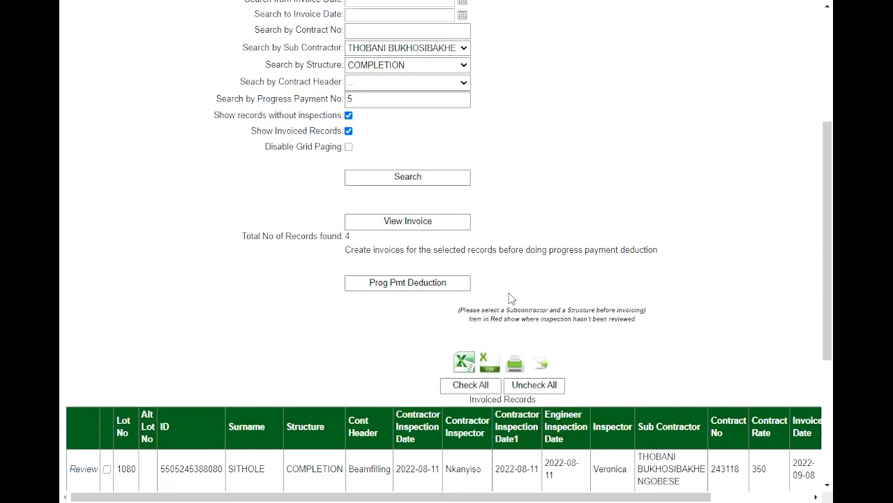
pyautogui.click(432, 286)
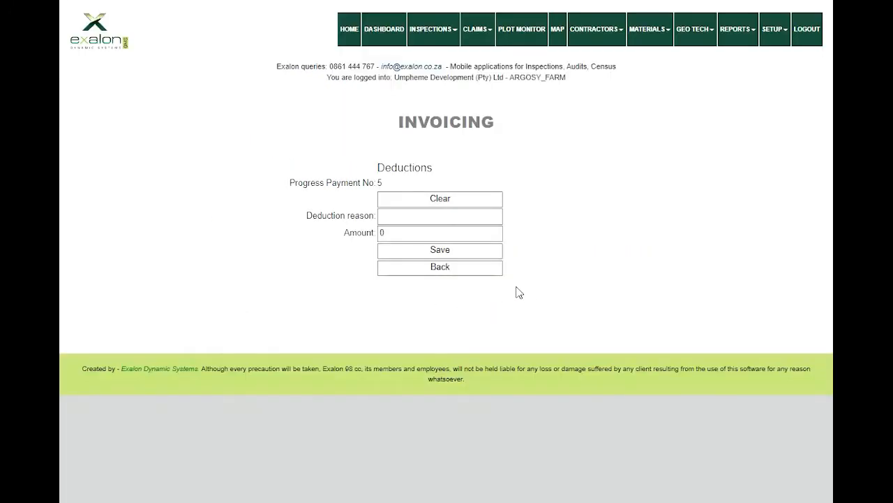
pyautogui.click(410, 220)
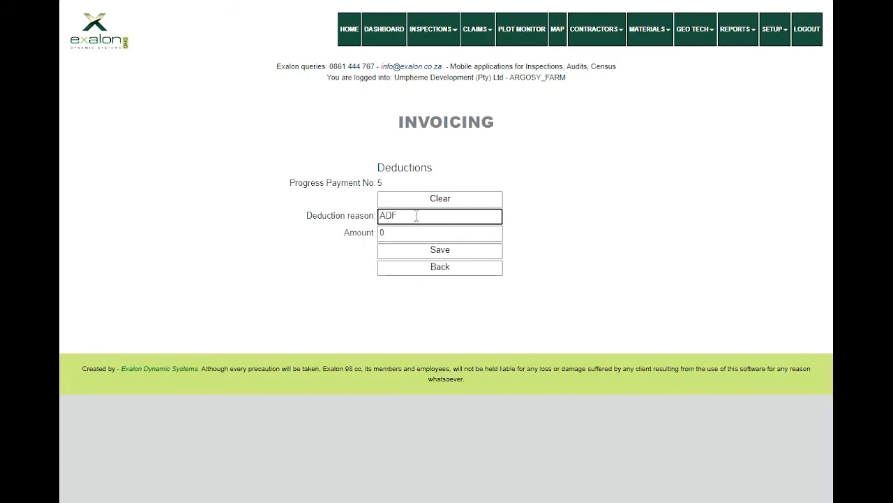
pyautogui.click(414, 229)
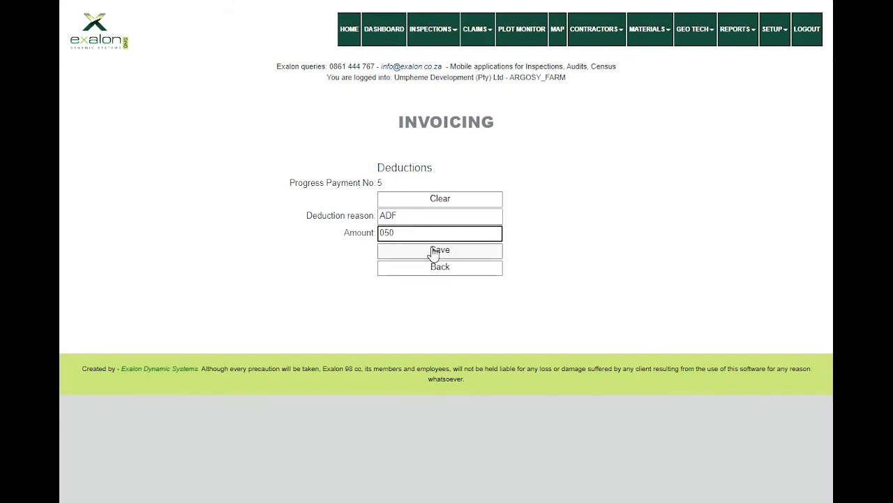
pyautogui.click(436, 250)
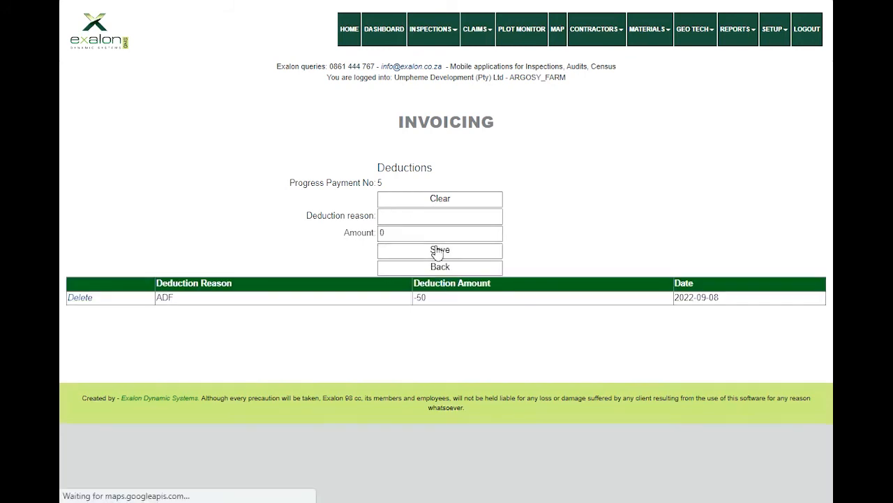
# Add and save a second deduction of 72 with the reason CVV to progress payment 5.
pyautogui.click(409, 218)
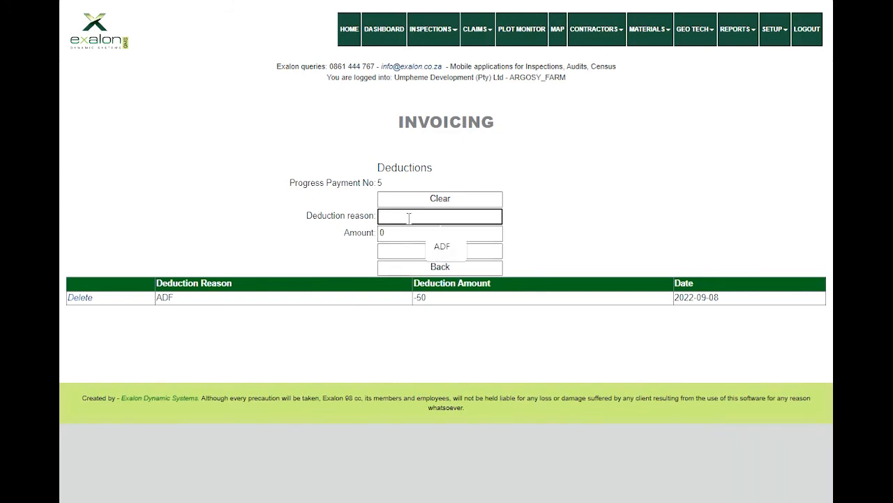
pyautogui.write('CVV')
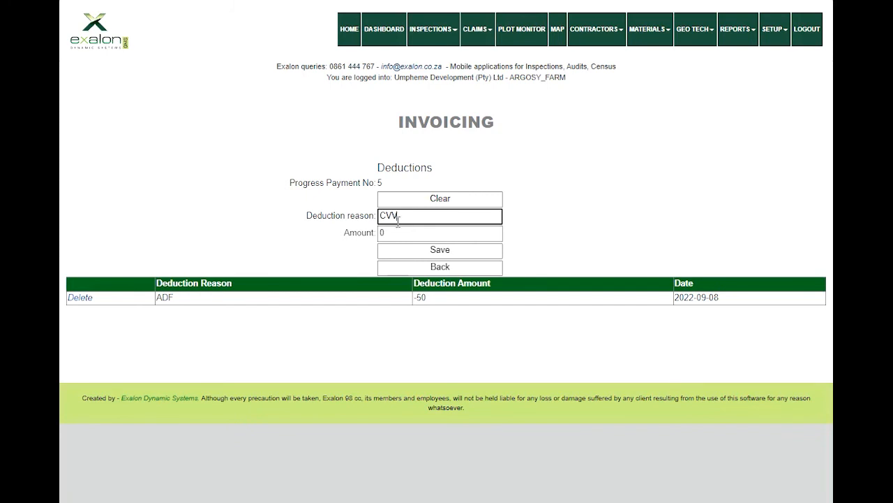
pyautogui.click(398, 232)
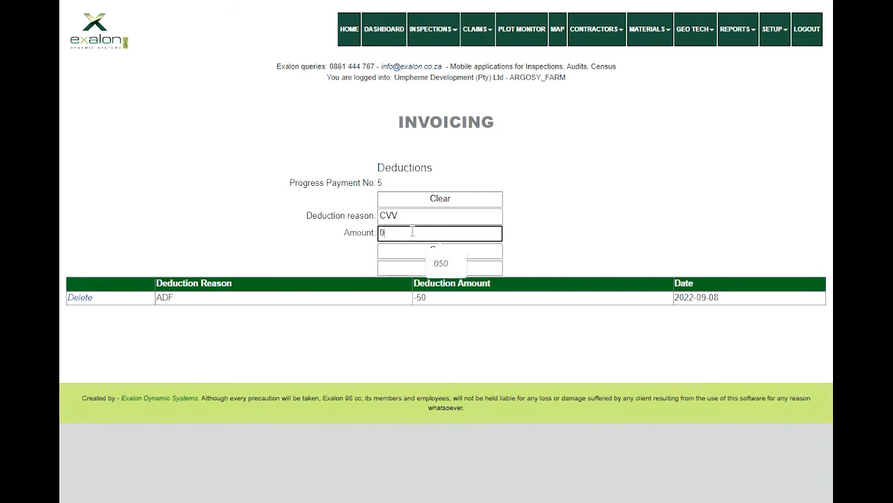
pyautogui.write('72')
pyautogui.click(425, 249)
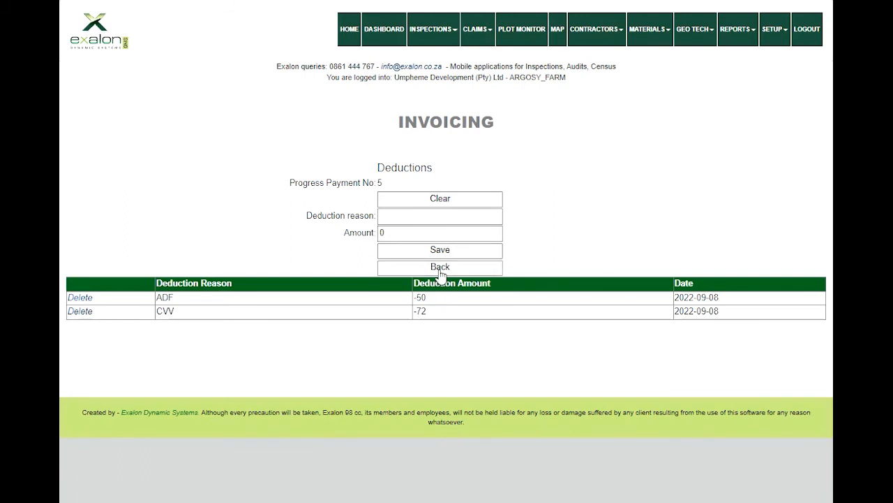
# Return from the deductions to the invoicing search and open the updated invoice report for progress payment 5.
pyautogui.doubleClick(381, 183)
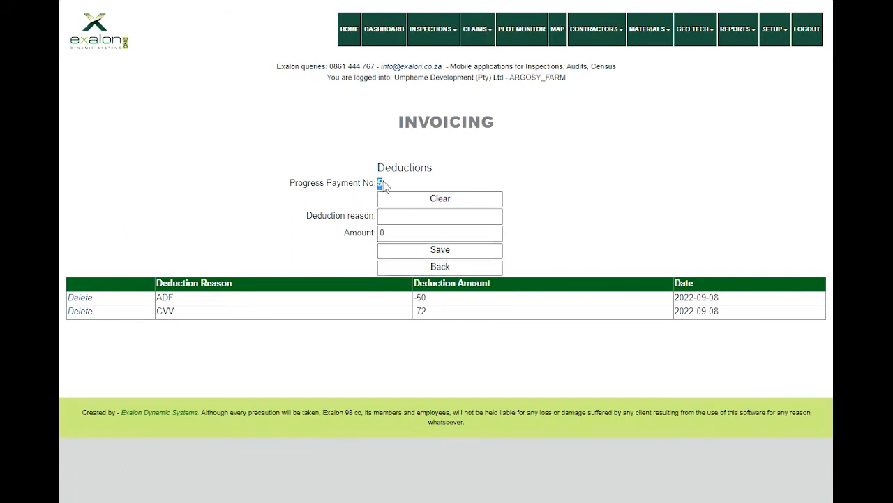
pyautogui.click(419, 268)
pyautogui.scroll(-1, 455, 298)
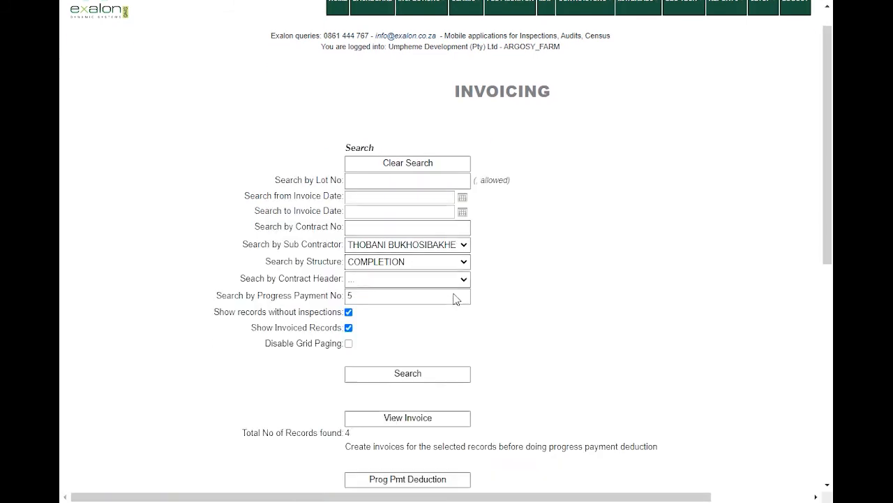
pyautogui.scroll(-3, 455, 298)
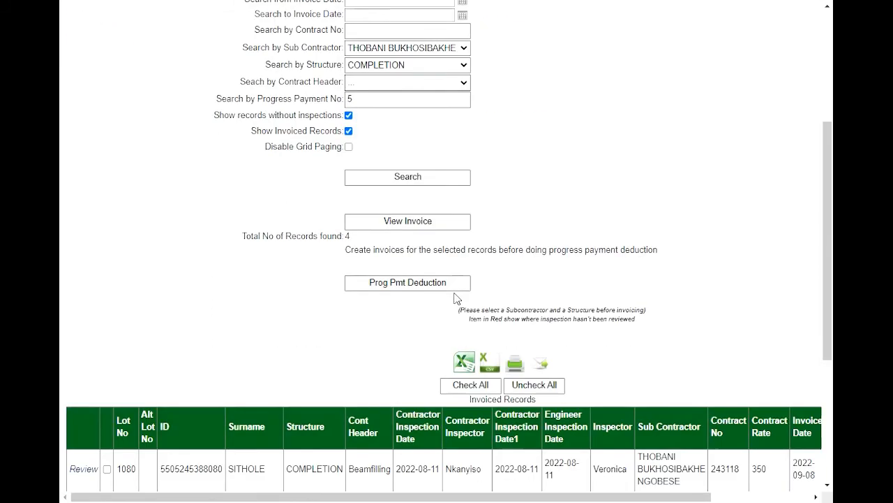
pyautogui.click(410, 228)
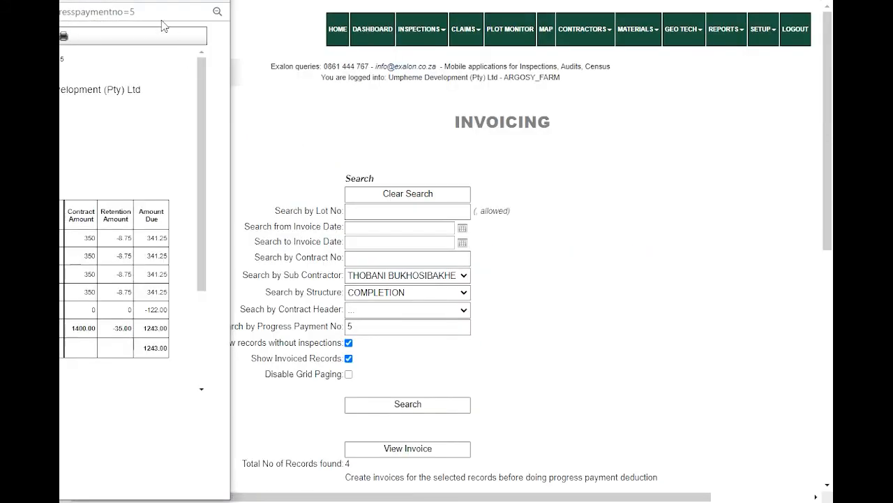
pyautogui.moveTo(120, 0); pyautogui.dragTo(571, 0)
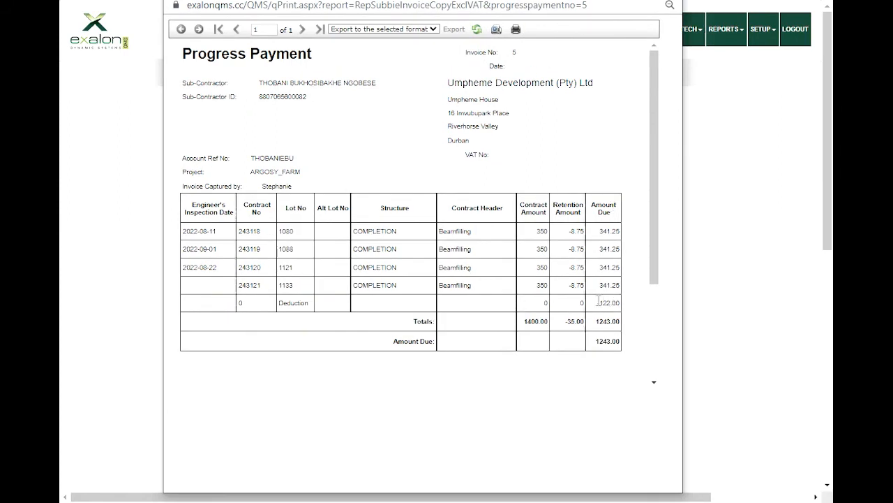
# Examine the deduction line, its amount and the invoice number on the progress payment report, and close the report.
pyautogui.moveTo(287, 303); pyautogui.dragTo(306, 302)
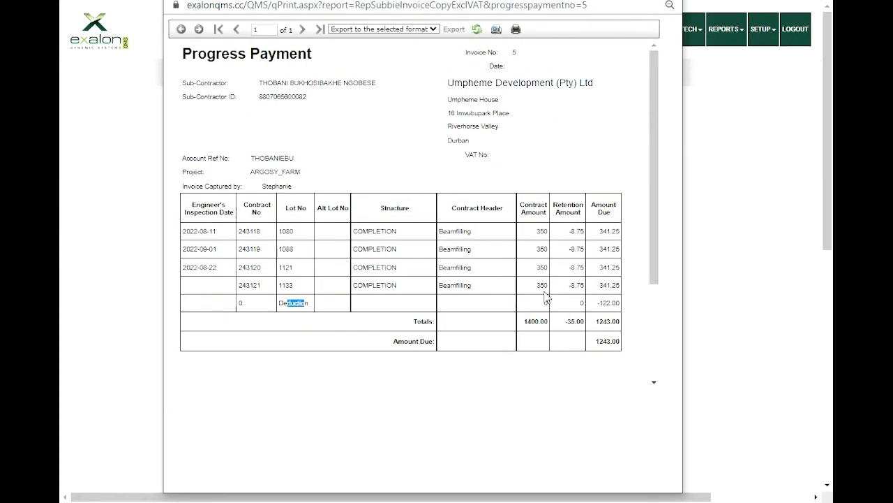
pyautogui.moveTo(600, 303)
pyautogui.mouseDown()
pyautogui.moveTo(637, 306)
pyautogui.moveTo(613, 307)
pyautogui.mouseUp()
pyautogui.click(592, 310)
pyautogui.moveTo(466, 53); pyautogui.dragTo(498, 53)
pyautogui.click(517, 128)
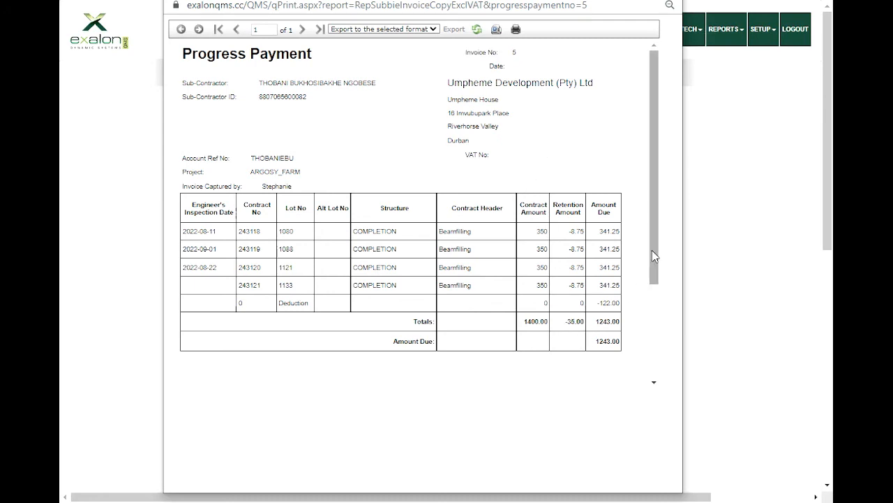
pyautogui.moveTo(654, 256)
pyautogui.mouseDown()
pyautogui.moveTo(641, 370)
pyautogui.moveTo(663, 247)
pyautogui.mouseUp()
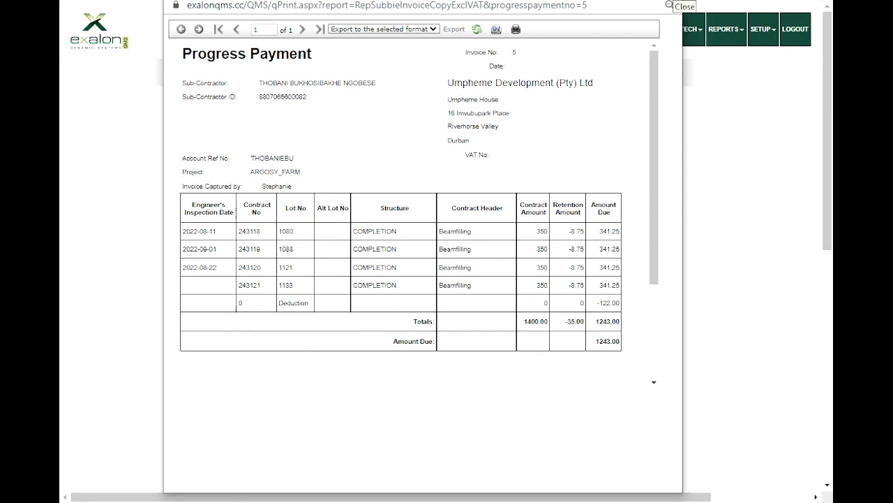
pyautogui.click(672, 1)
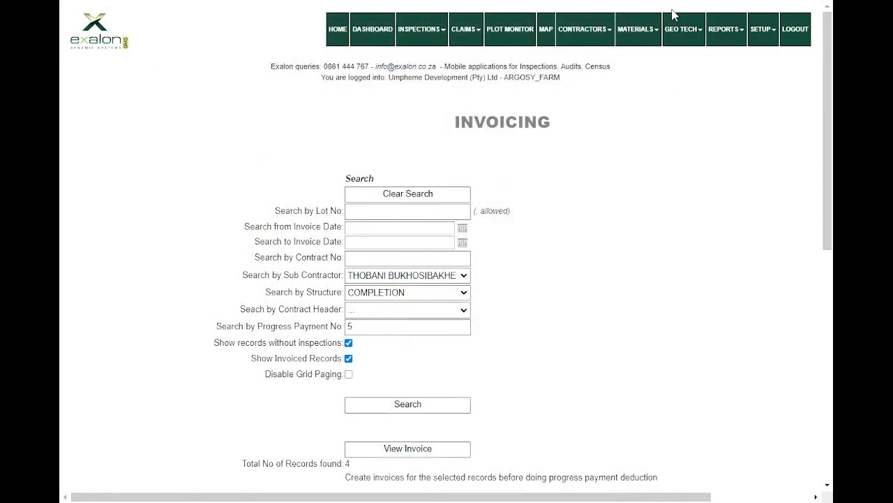